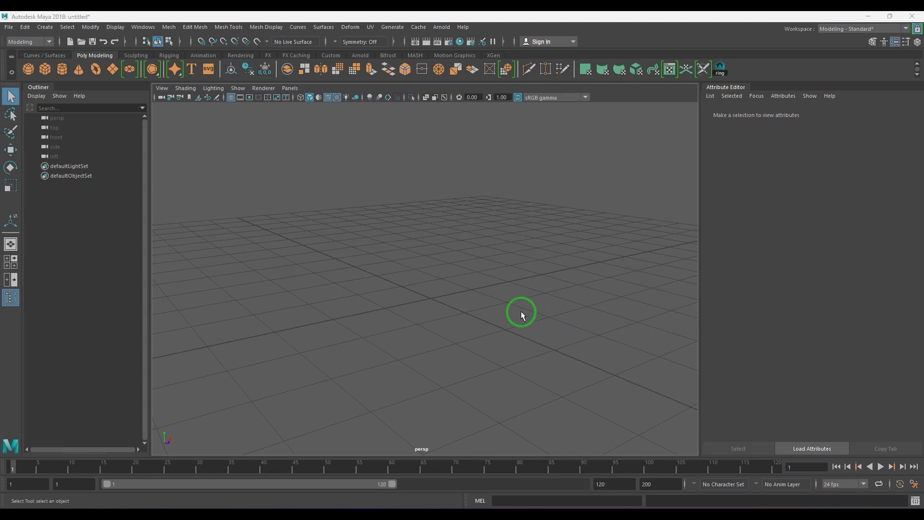
- Create a polygon sphere at the origin
alt+drag(491, 301, 418, 308)
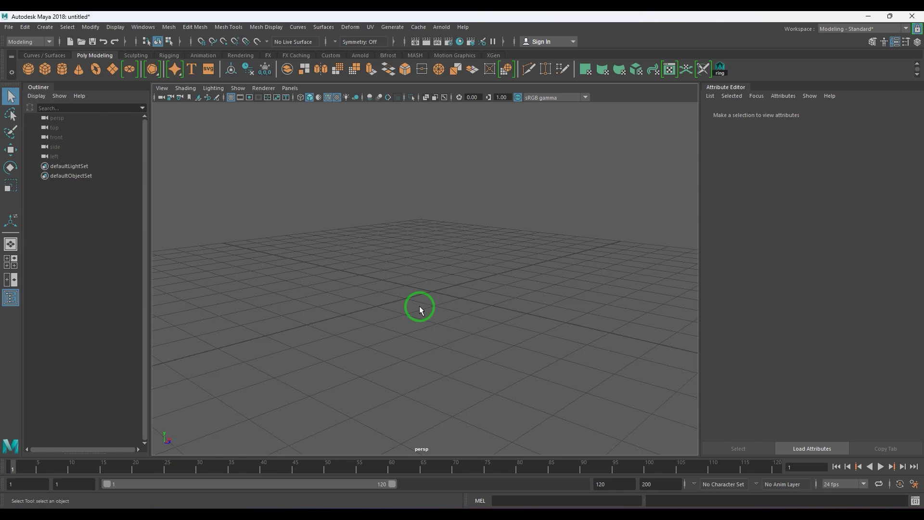
click(28, 69)
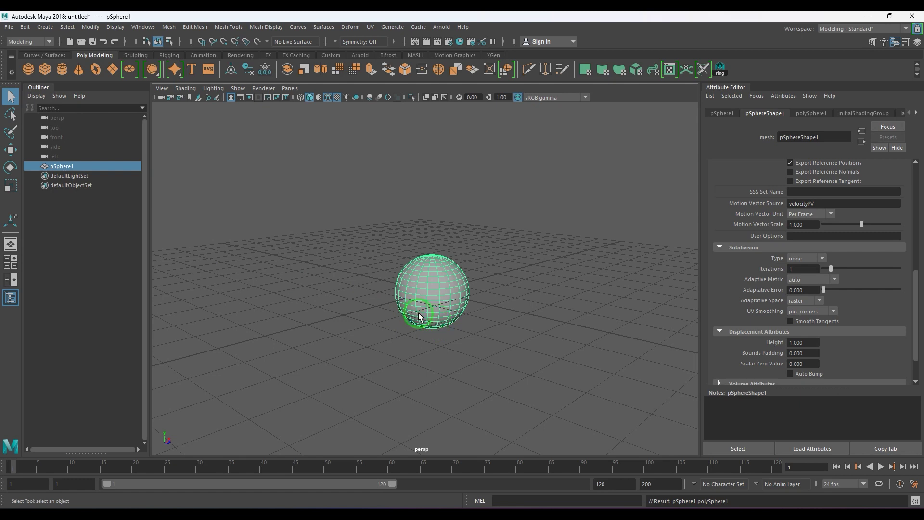
scroll(480, 305, up, 5)
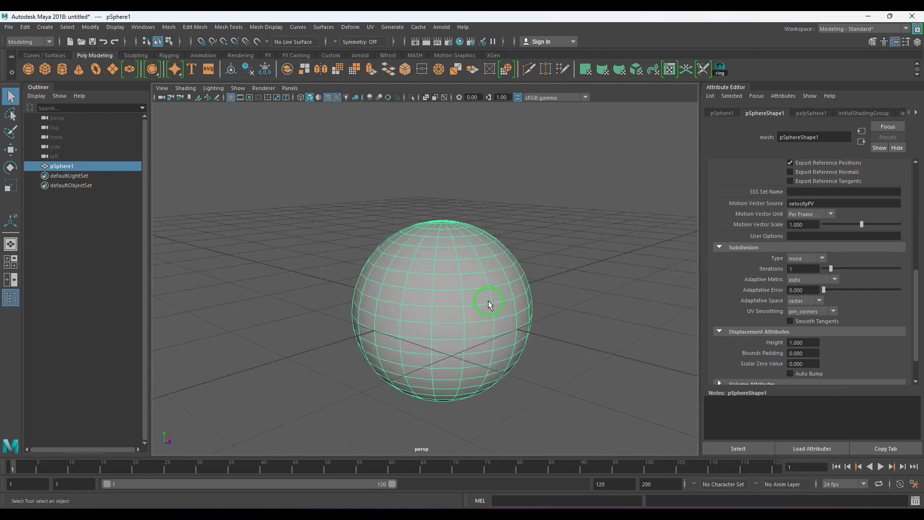
- Extrude all of the sphere's faces with Keep Faces Together off and scale each one slightly inward
key(F11)
drag(268, 169, 673, 489)
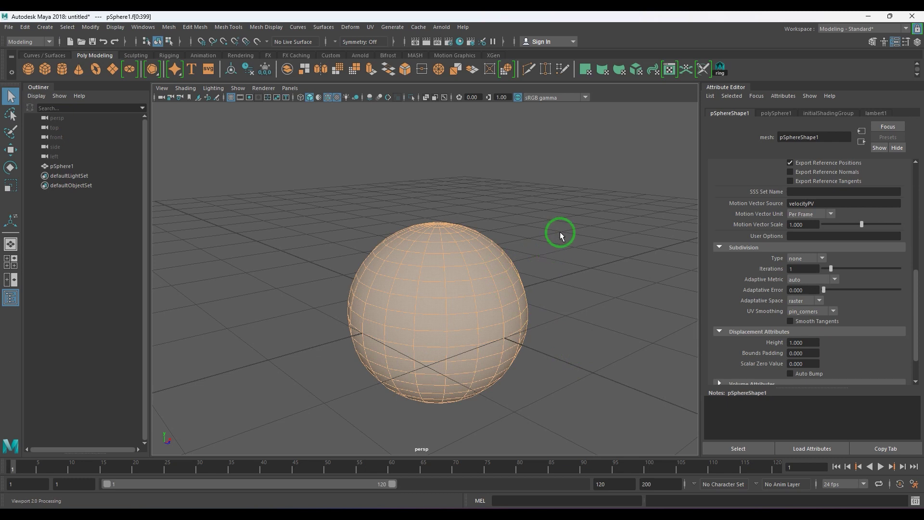
key(ctrl+e)
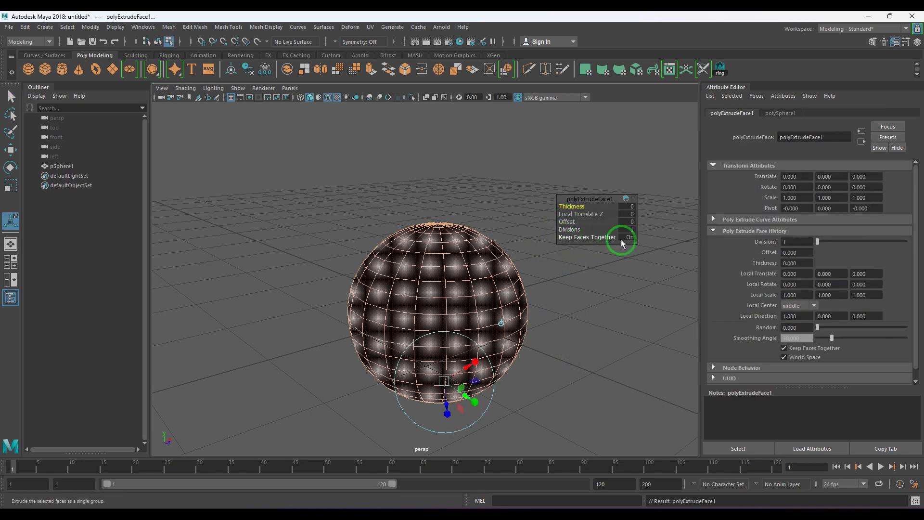
click(626, 237)
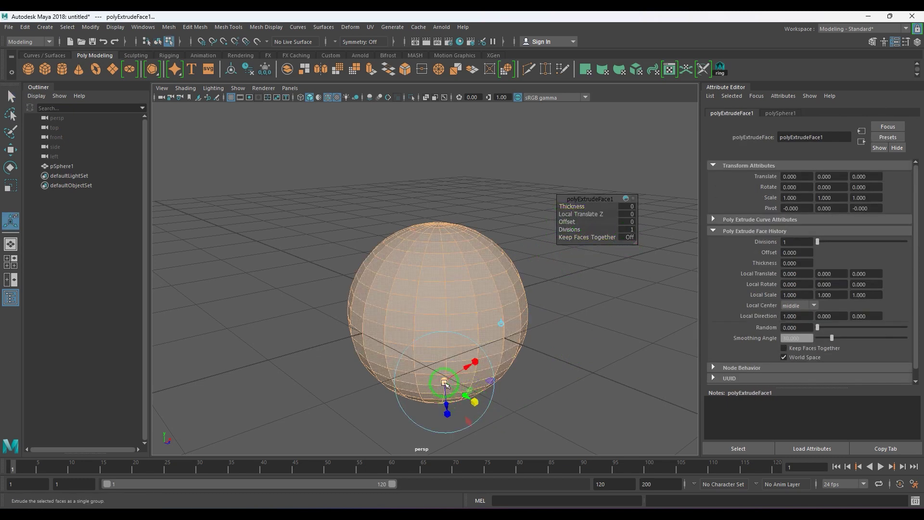
drag(443, 382, 434, 392)
- Extrude the inset faces again, push them inward by about 0.086, scale them to about 0.57, and return to object mode with smooth preview
key(ctrl+e)
click(466, 397)
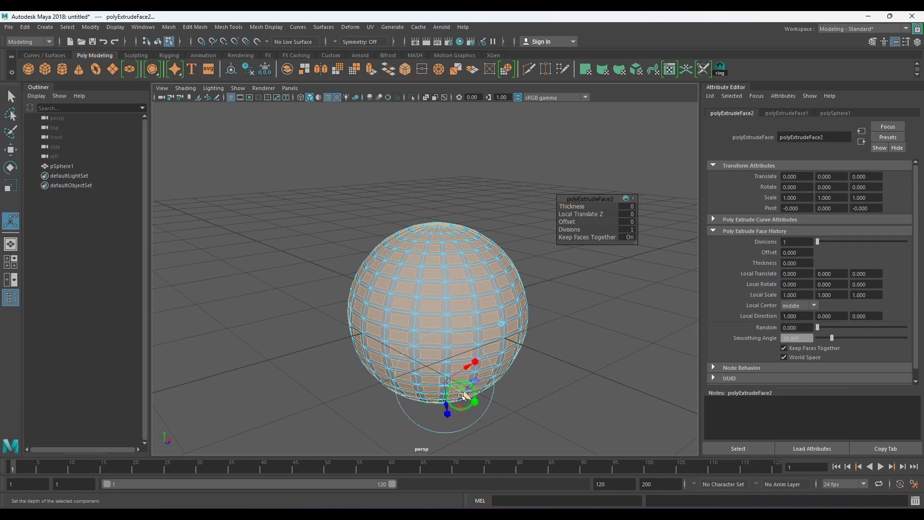
mouse_move(463, 396)
mouse_down()
mouse_move(446, 407)
mouse_move(465, 406)
mouse_up()
click(474, 398)
drag(445, 376, 435, 393)
key(w)
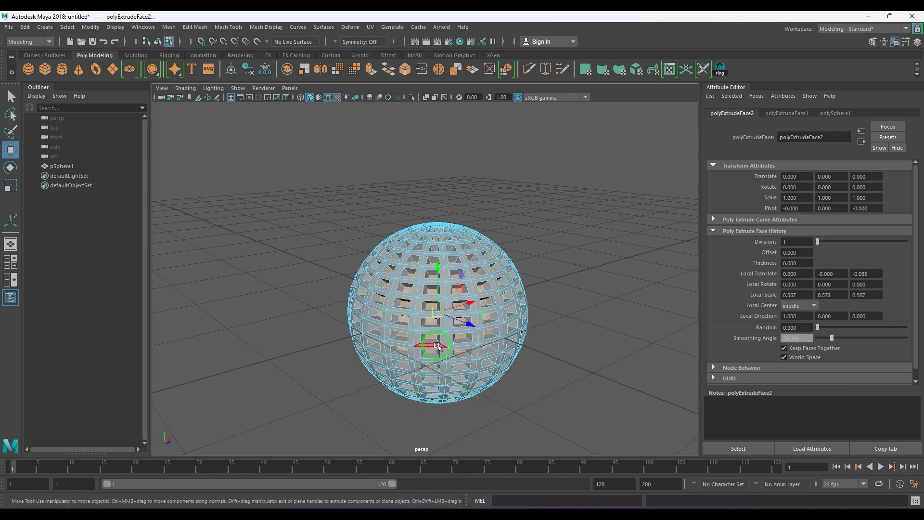
key(F8)
click(597, 304)
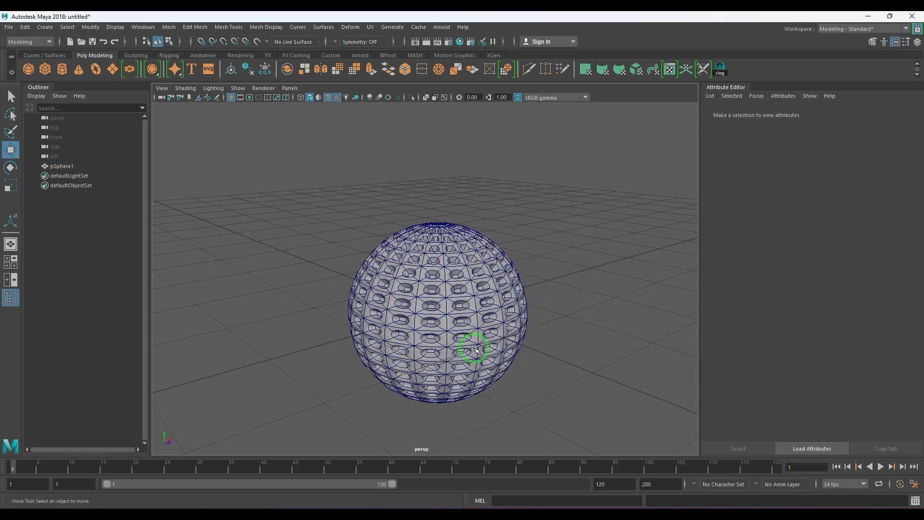
- Turn off the wireframe overlay on shaded objects and examine the sphere's dimples from the side and at the pole
click(329, 101)
mouse_move(530, 294)
alt+mouse_down()
mouse_move(592, 270)
mouse_move(586, 288)
mouse_move(523, 299)
mouse_move(503, 313)
mouse_move(481, 303)
alt+mouse_up()
scroll(489, 306, up, 3)
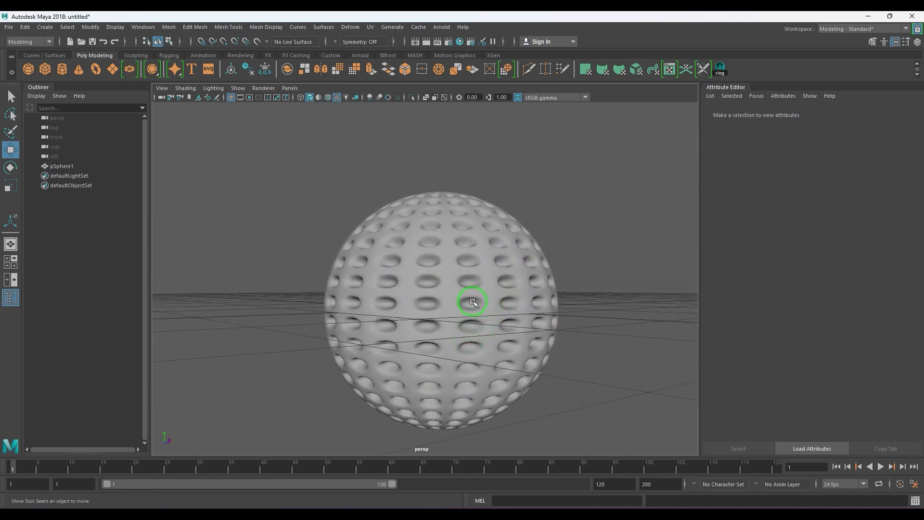
alt+drag(473, 303, 521, 299)
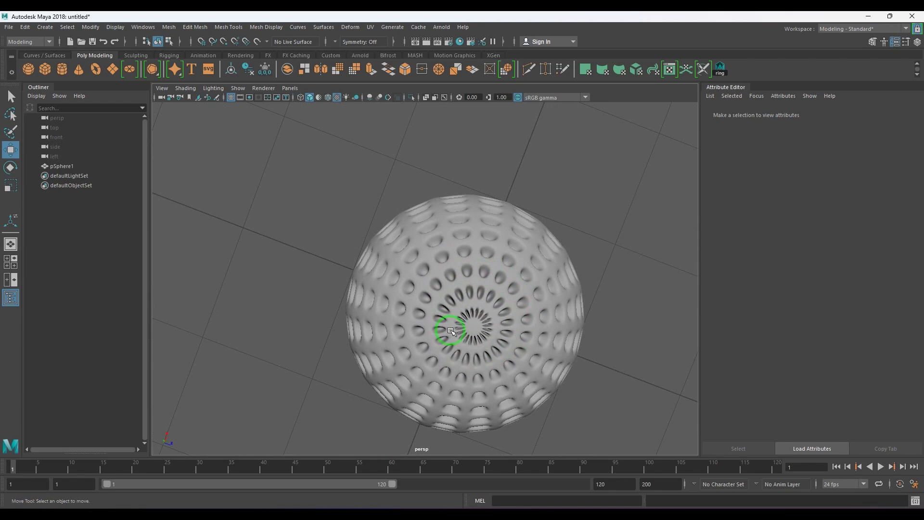
scroll(489, 329, down, 5)
alt+drag(489, 329, 349, 262)
- Delete the dimpled sphere and create a polygon cube at the origin
drag(271, 149, 552, 392)
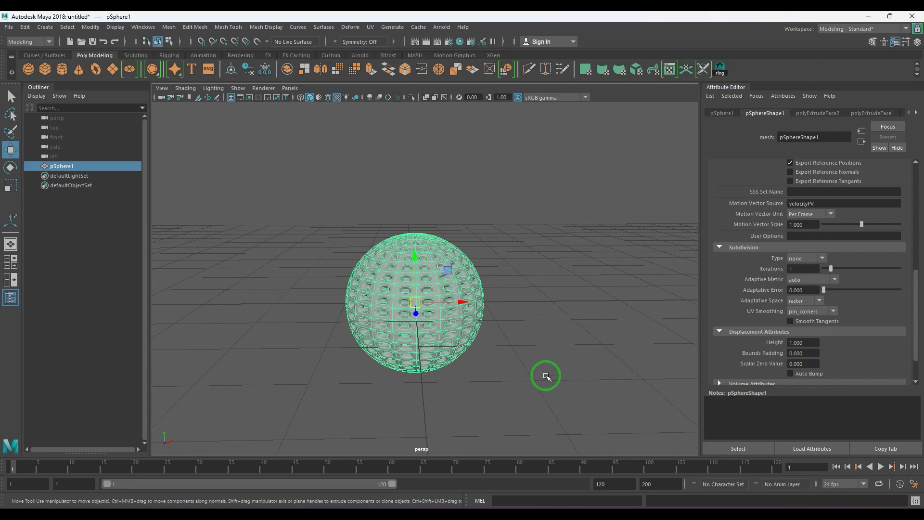
key(Delete)
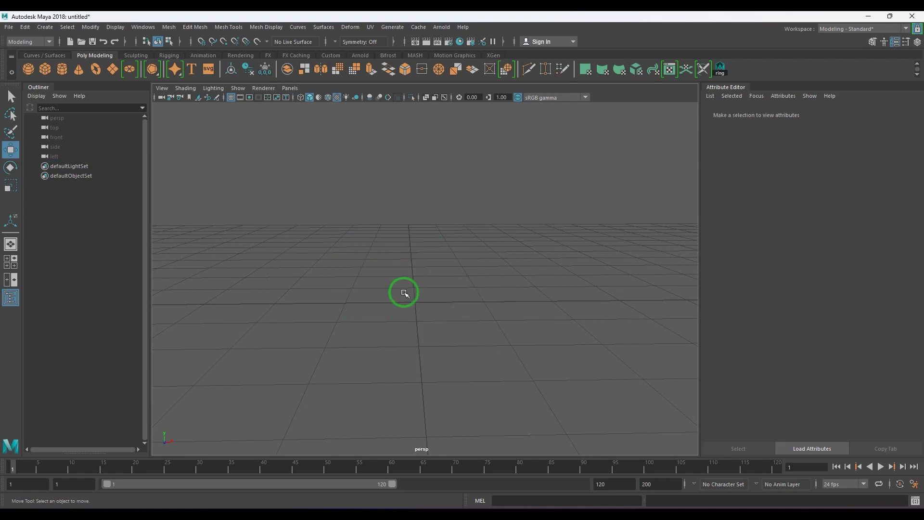
click(45, 69)
alt+drag(481, 355, 439, 367)
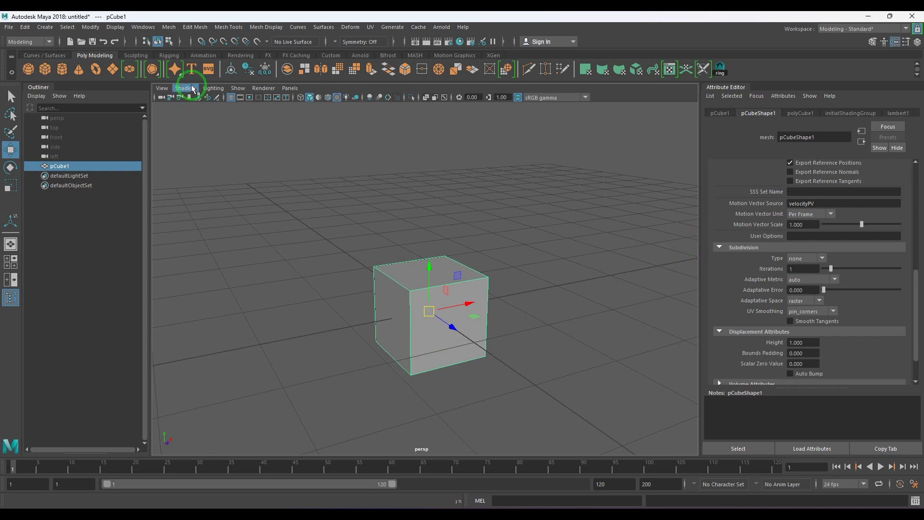
- Smooth the cube into a ball with 3 divisions
click(169, 27)
click(195, 116)
drag(570, 206, 573, 205)
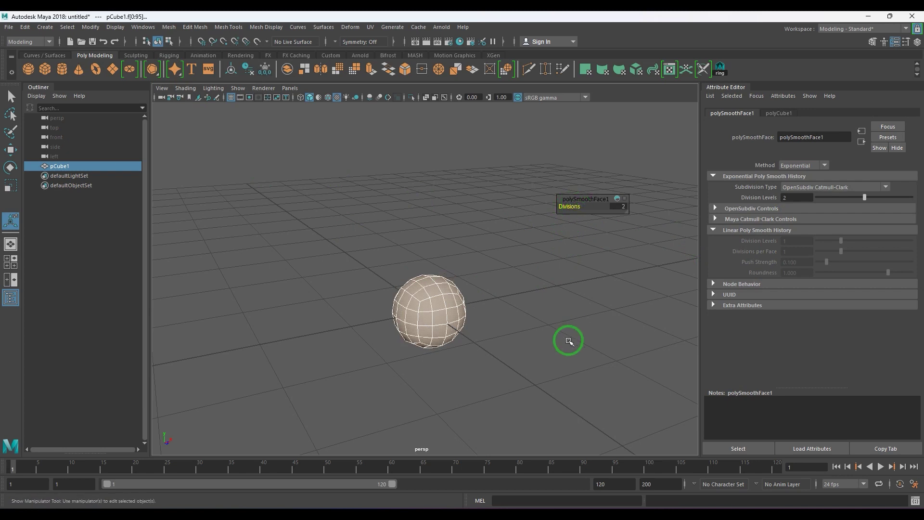
click(447, 326)
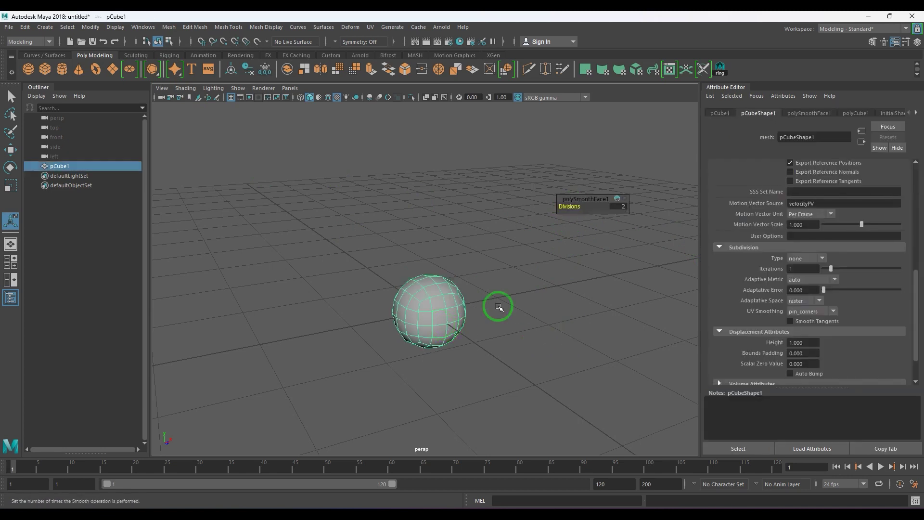
drag(569, 206, 573, 204)
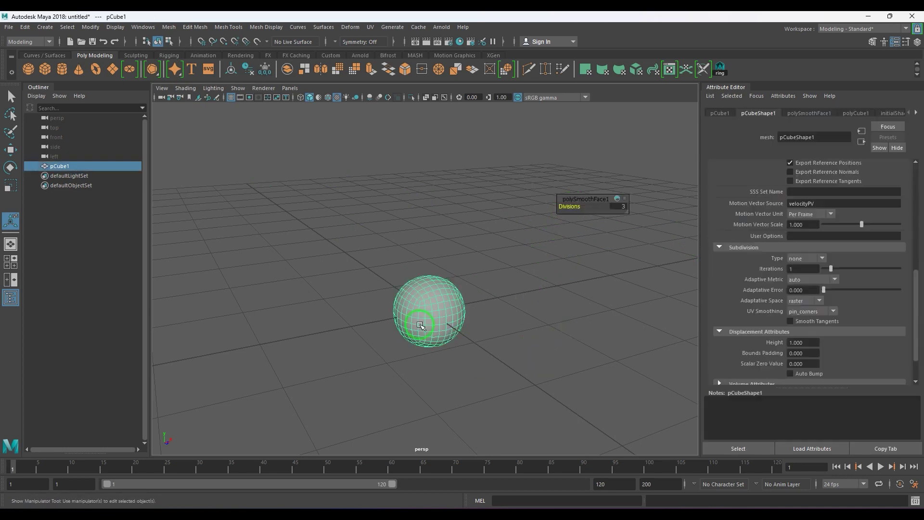
- Scale the smoothed cube uniformly to about 3.38
key(r)
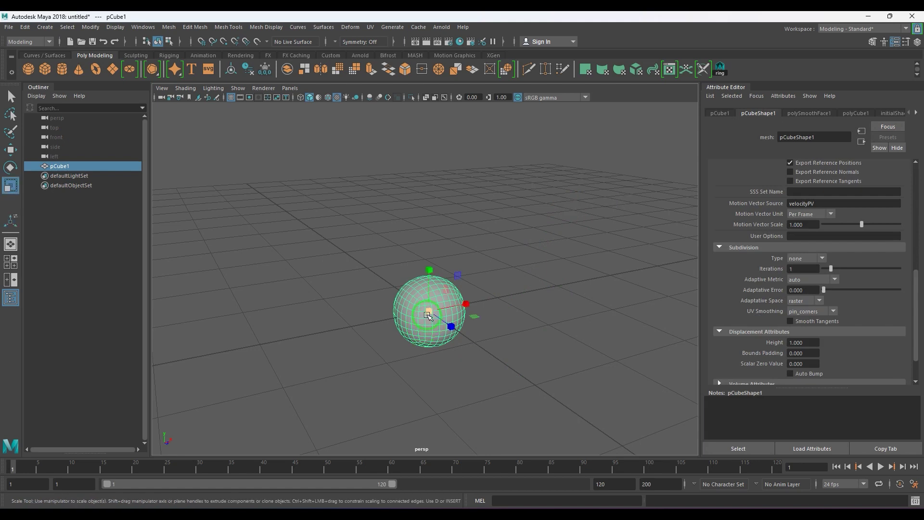
drag(429, 314, 500, 323)
scroll(556, 331, down, 4)
alt+drag(524, 293, 447, 275)
- Extrude all the ball's faces separately with a slight inset, then extrude again and shape them into square recesses
right_drag(415, 288, 408, 324)
drag(341, 213, 526, 403)
alt+right_drag(433, 342, 472, 375)
key(ctrl+e)
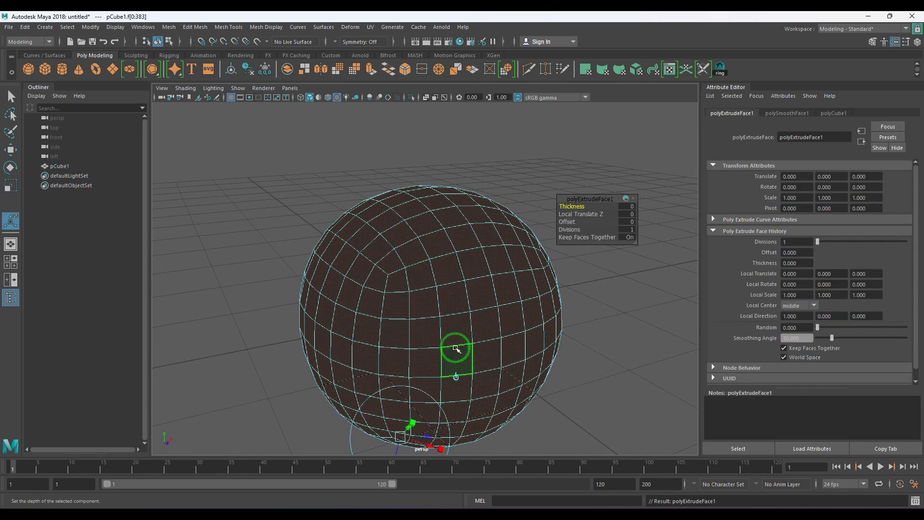
alt+drag(434, 416, 592, 279)
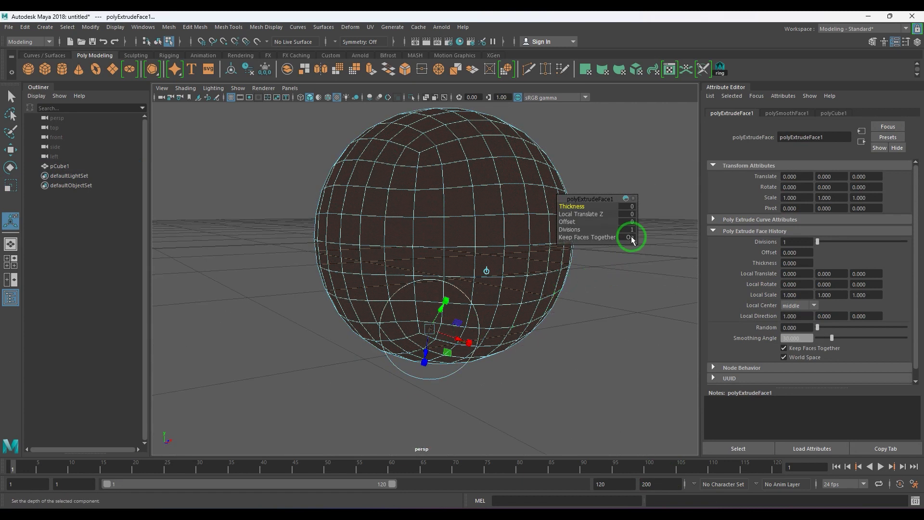
click(631, 238)
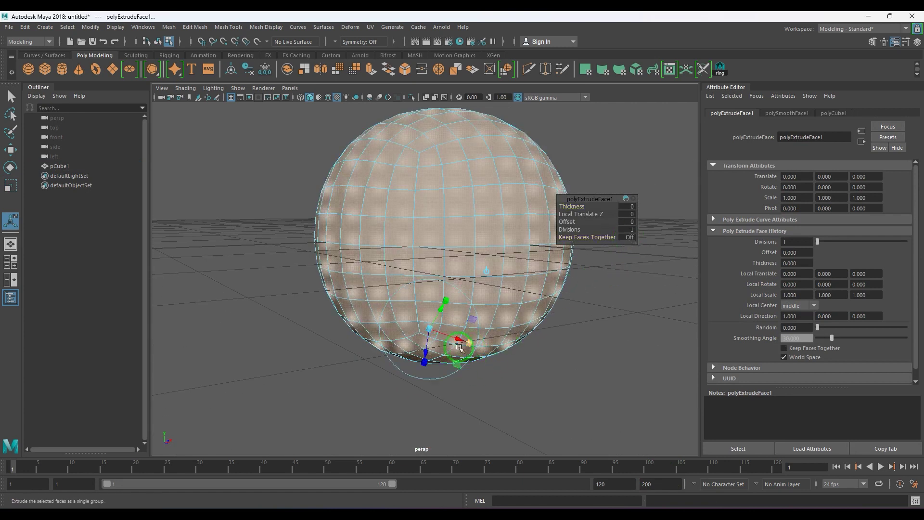
drag(429, 330, 448, 380)
key(ctrl+e)
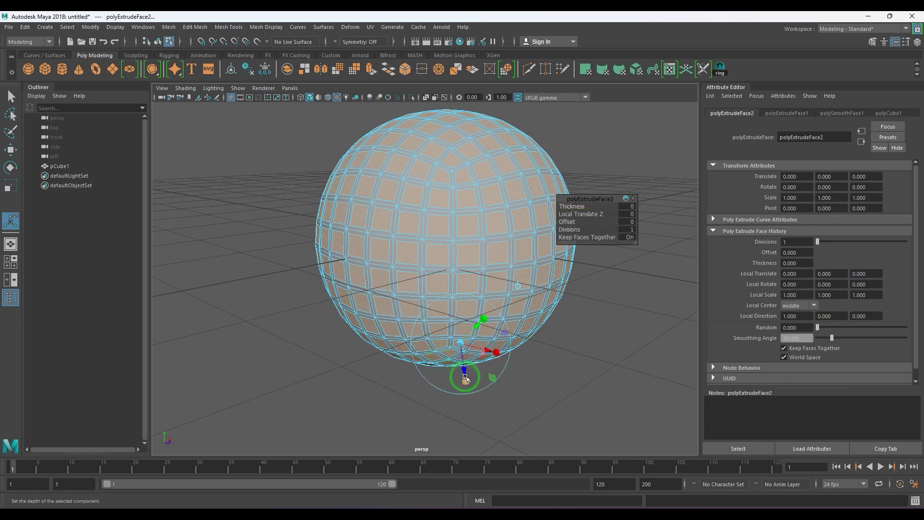
drag(462, 375, 444, 368)
- Extrude the recessed faces once more and set their Local Scale X, Y and Z to 0.01
key(ctrl+e)
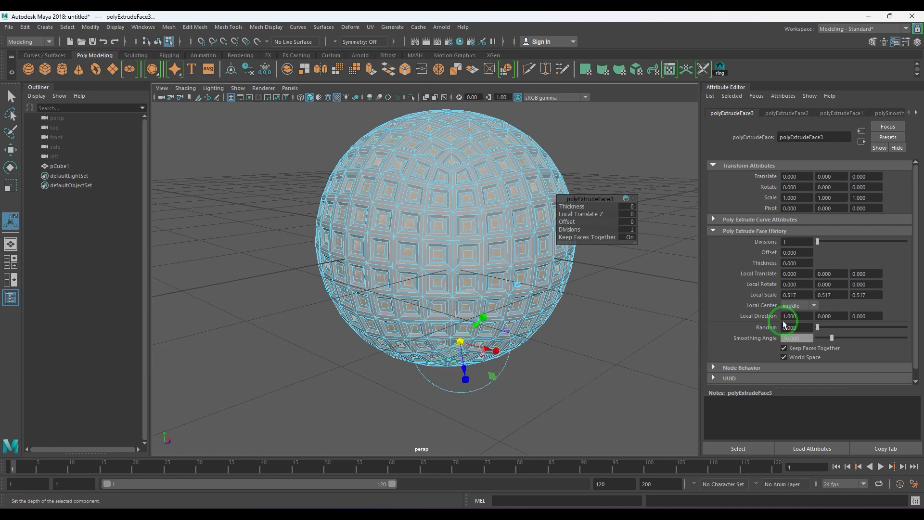
click(918, 42)
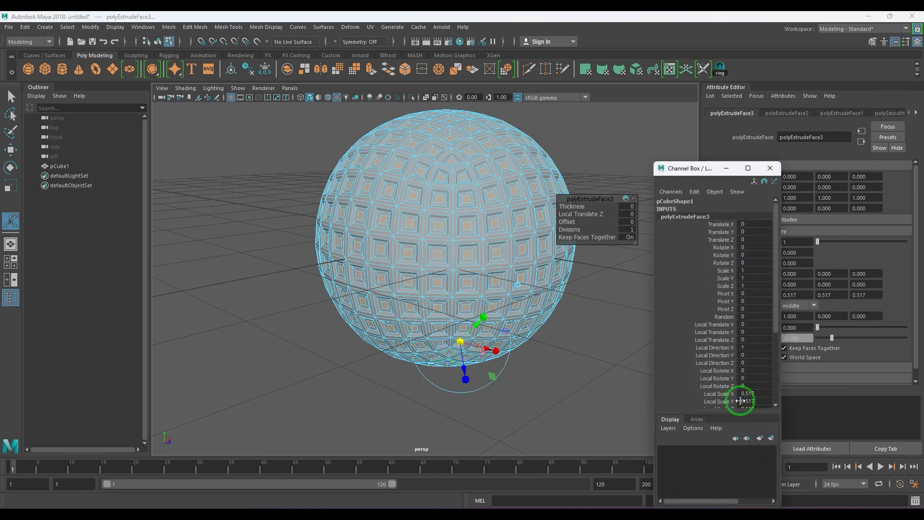
scroll(750, 385, down, 2)
drag(761, 330, 759, 344)
text(0.01)
key(Return)
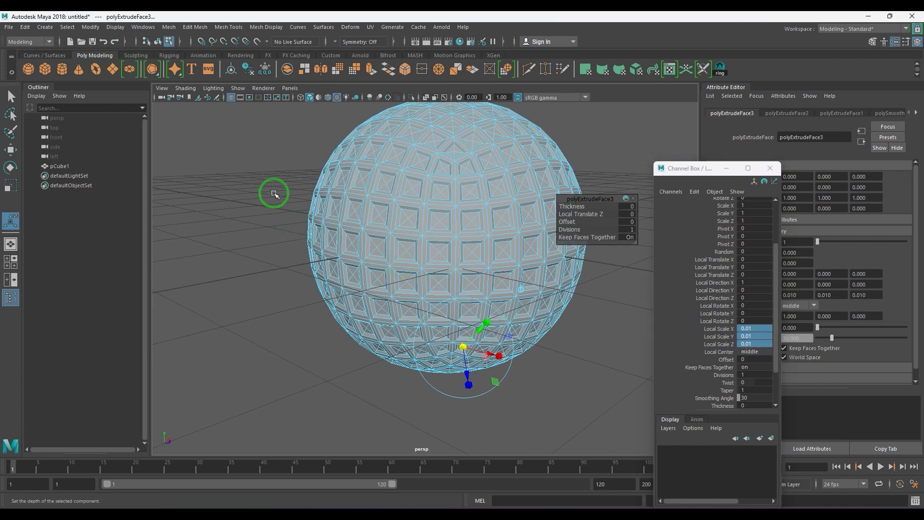
- Convert the selected faces to vertices, merge the vertices at each recess centre, and return to object mode
shift+right_click(274, 194)
right_drag(275, 193, 190, 200)
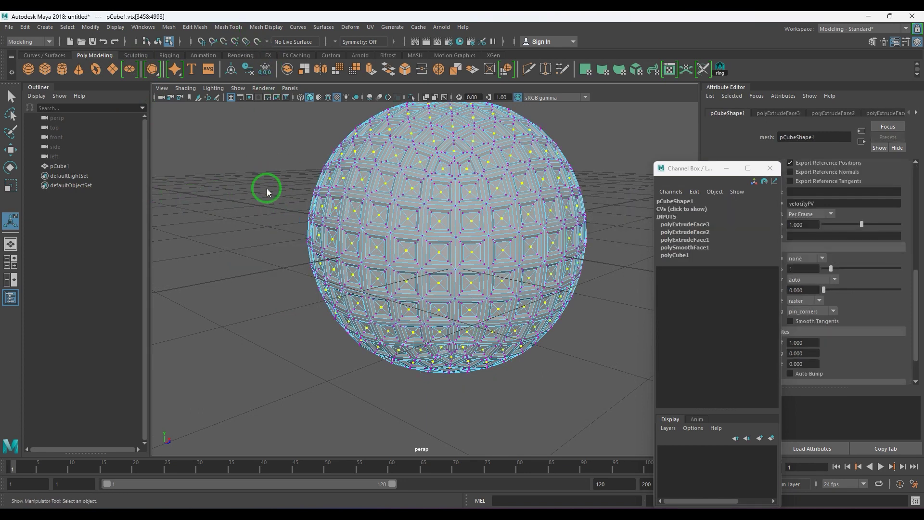
right_drag(266, 189, 315, 131)
right_drag(415, 232, 477, 201)
key(q)
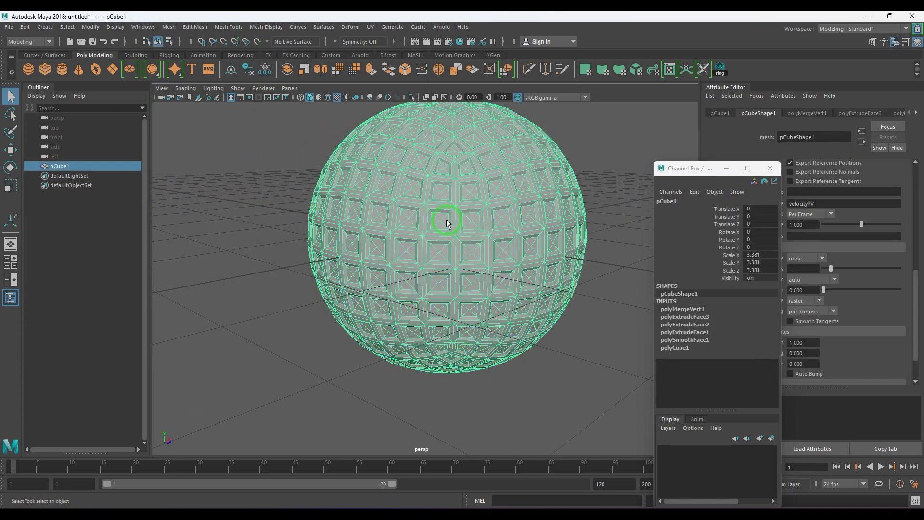
- Turn on smooth mesh preview for the ball and examine its round dimples from several angles
key(3)
click(534, 370)
alt+right_drag(513, 342, 470, 305)
alt+drag(470, 305, 450, 319)
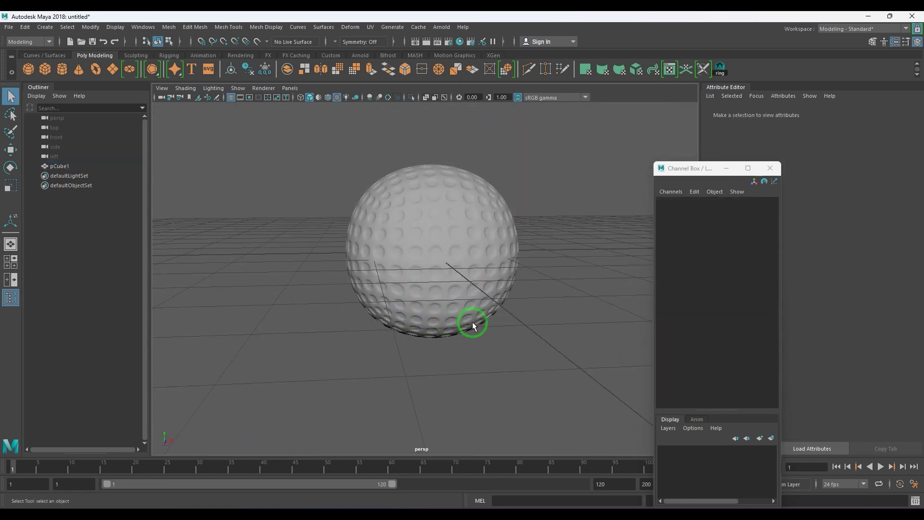
alt+drag(479, 316, 452, 325)
scroll(443, 320, up, 6)
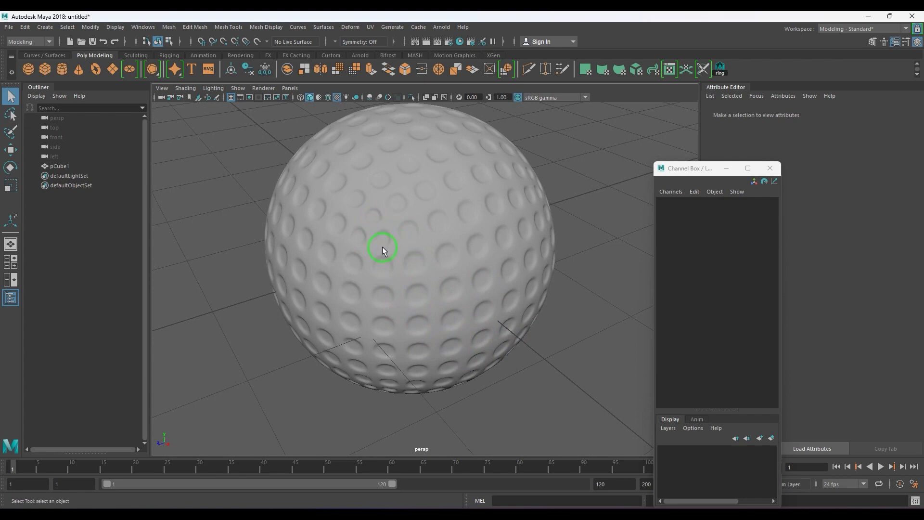
alt+drag(387, 244, 460, 244)
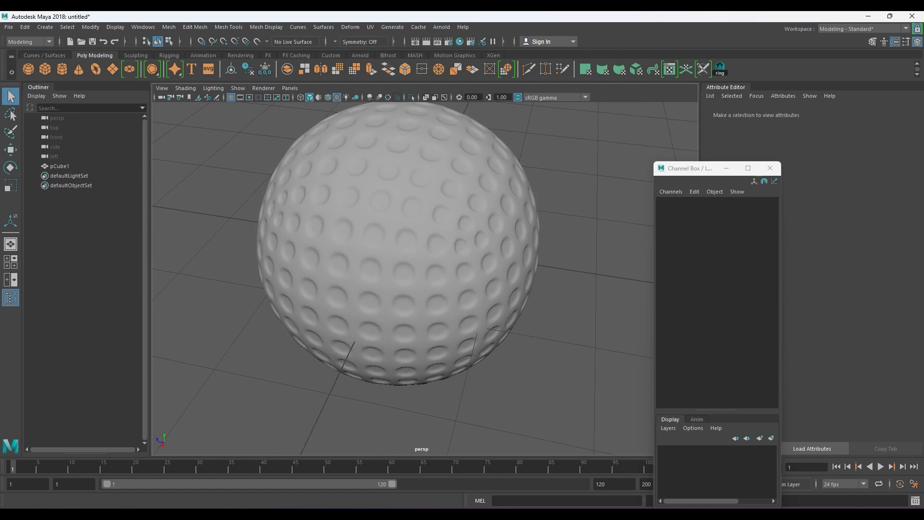
alt+drag(565, 284, 352, 276)
click(414, 284)
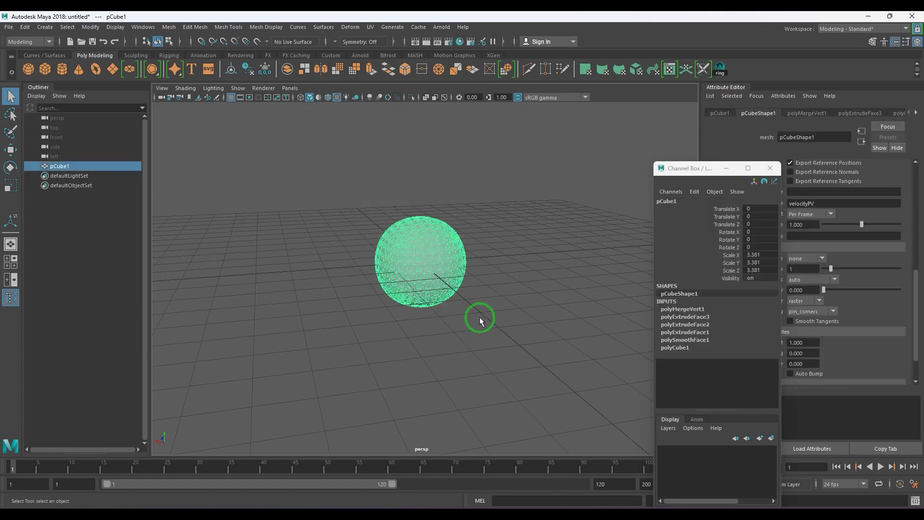
click(481, 342)
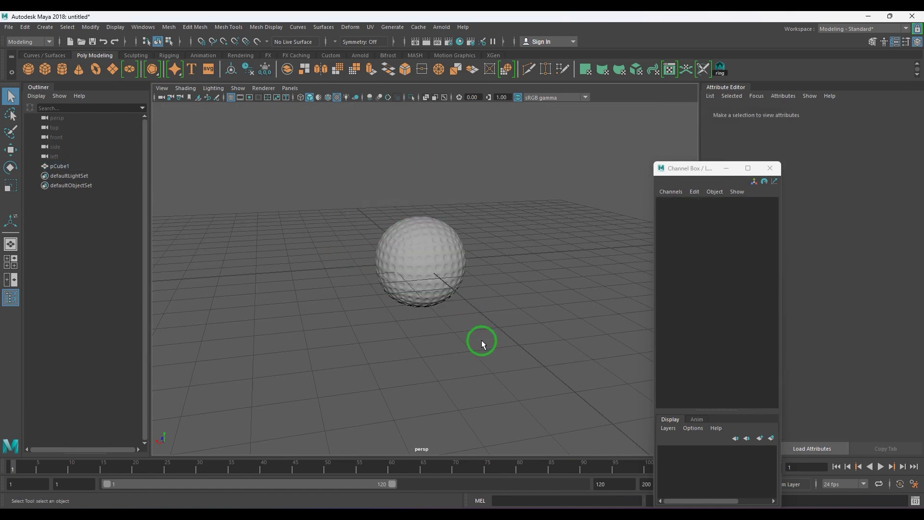
- Select the finished dimpled ball and hide it
scroll(482, 341, up, 3)
alt+drag(289, 295, 340, 294)
drag(343, 200, 531, 360)
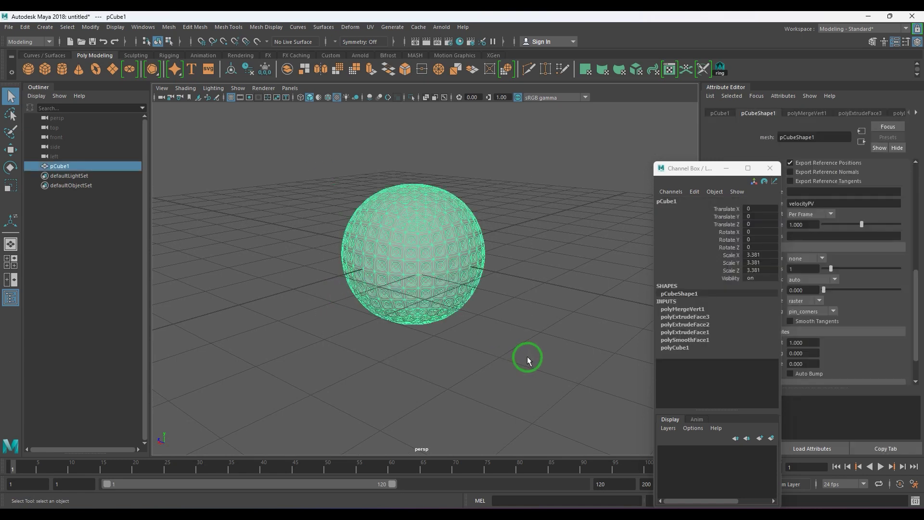
key(ctrl+h)
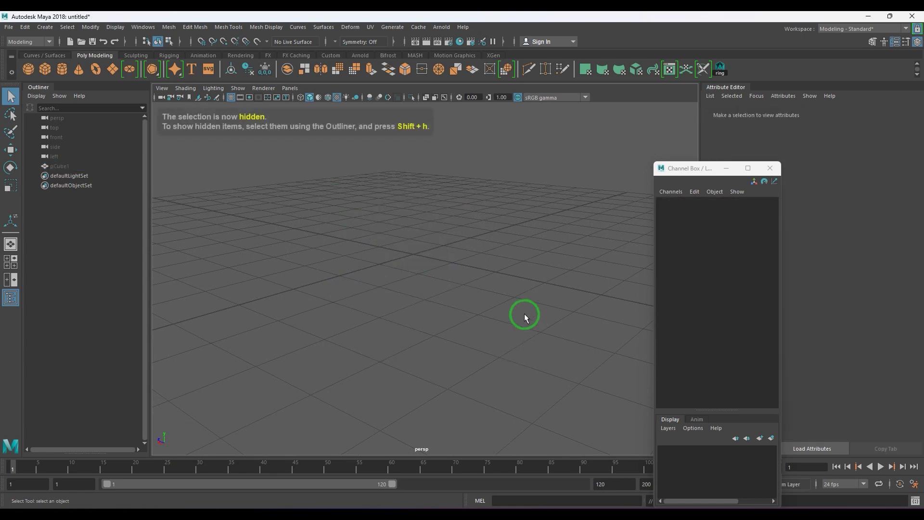
alt+right_drag(372, 251, 388, 280)
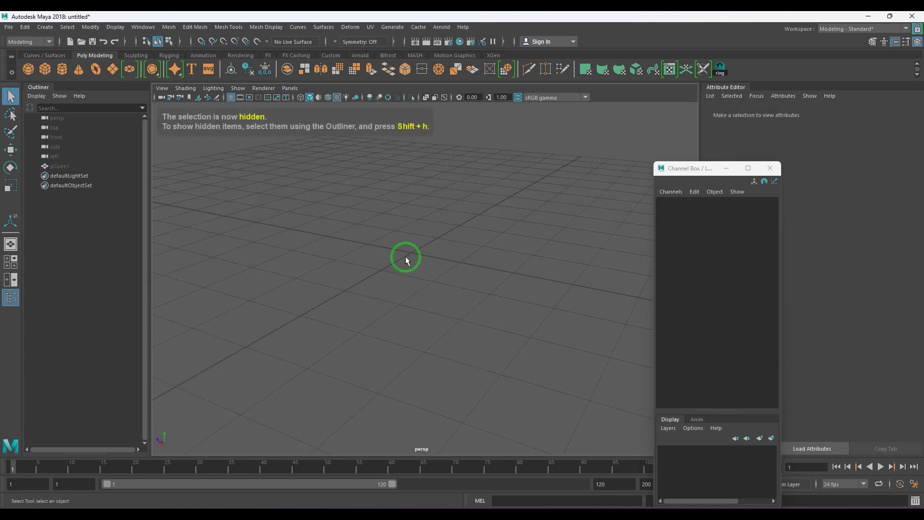
- Create a polygon Platonic Solid, move the Channel Box window clear of the attributes, and show the polyPlatonic1 creation settings
click(90, 27)
mouse_move(45, 27)
mouse_move(102, 61)
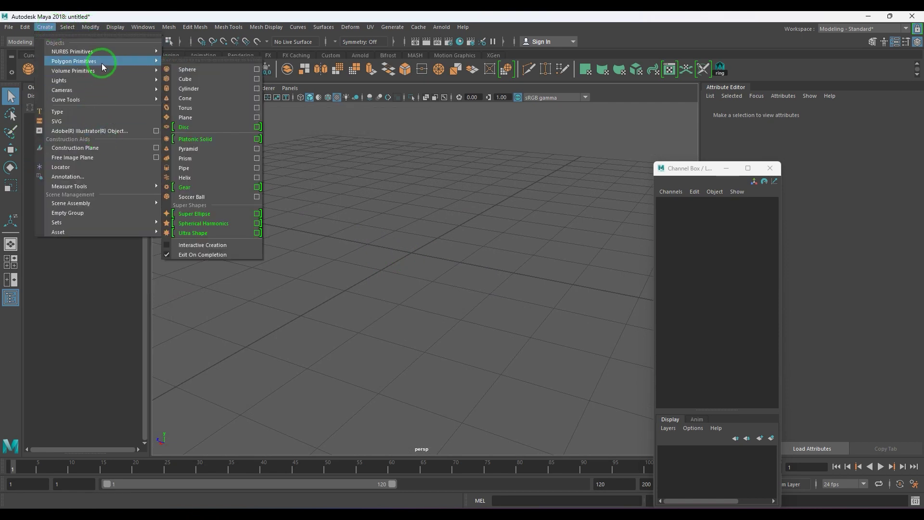
click(217, 137)
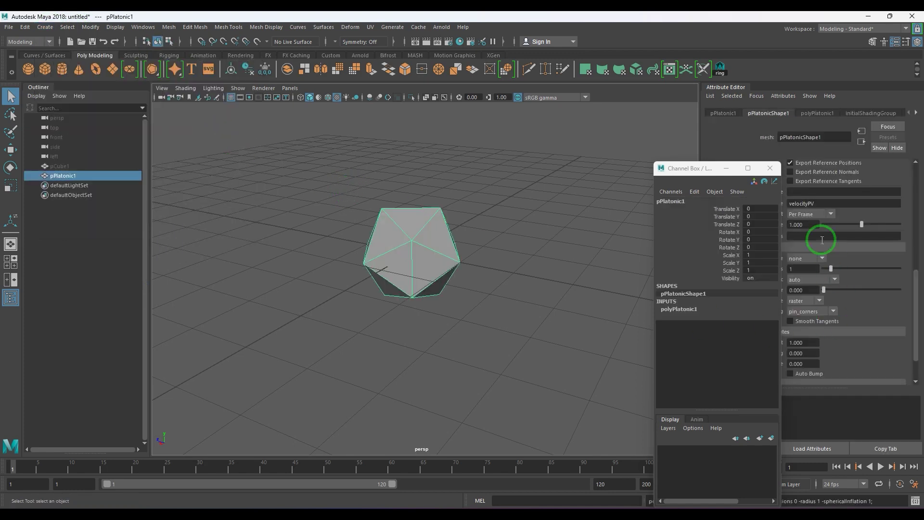
drag(694, 169, 601, 366)
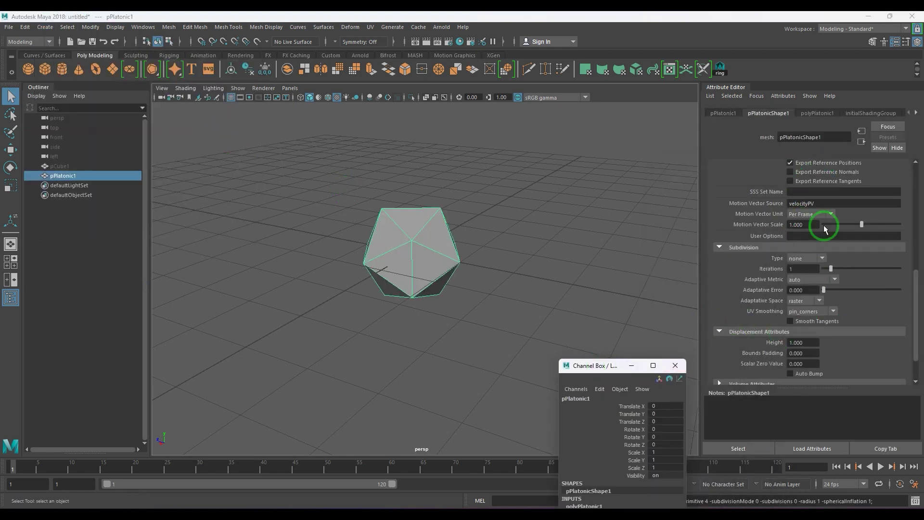
click(817, 113)
- Switch the solid's primitive through Tetrahedron, Cube, Octahedron, Dodecahedron and Icosahedron to compare the base shapes
click(809, 177)
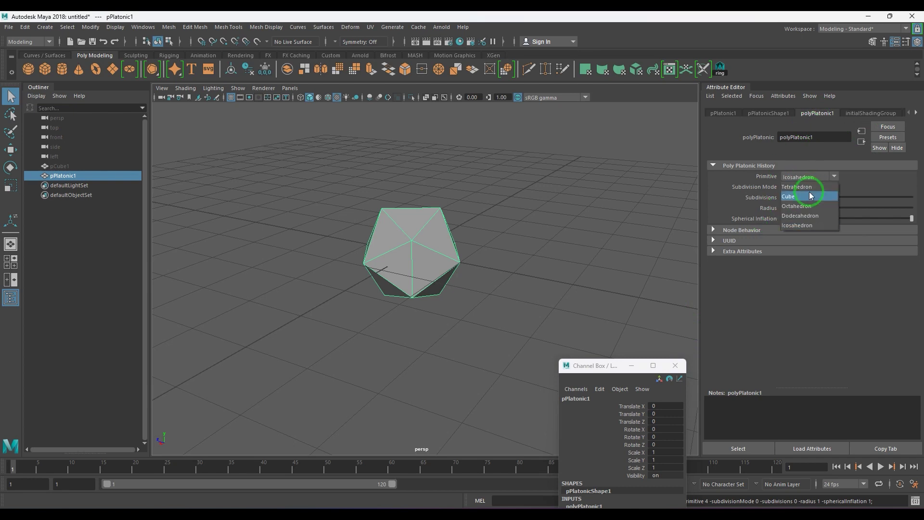
click(797, 187)
alt+drag(511, 256, 466, 250)
click(813, 176)
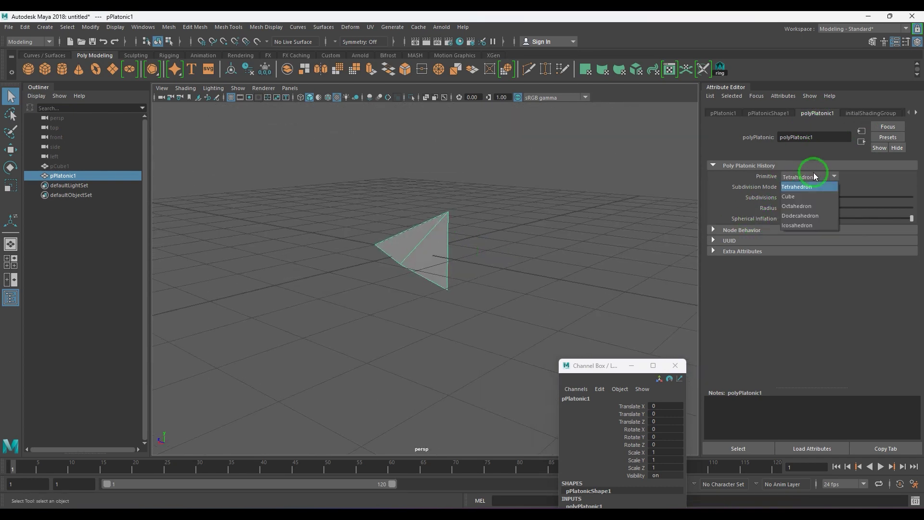
click(809, 197)
click(799, 175)
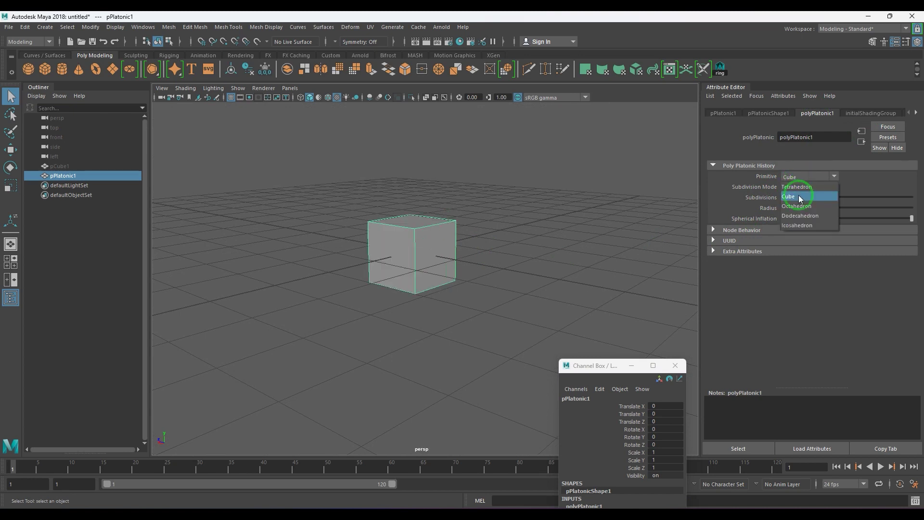
click(800, 207)
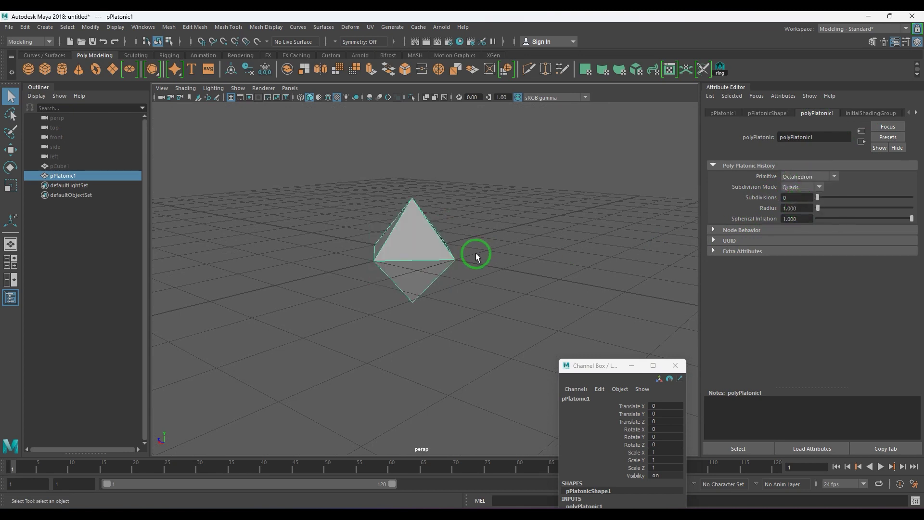
click(810, 178)
click(800, 216)
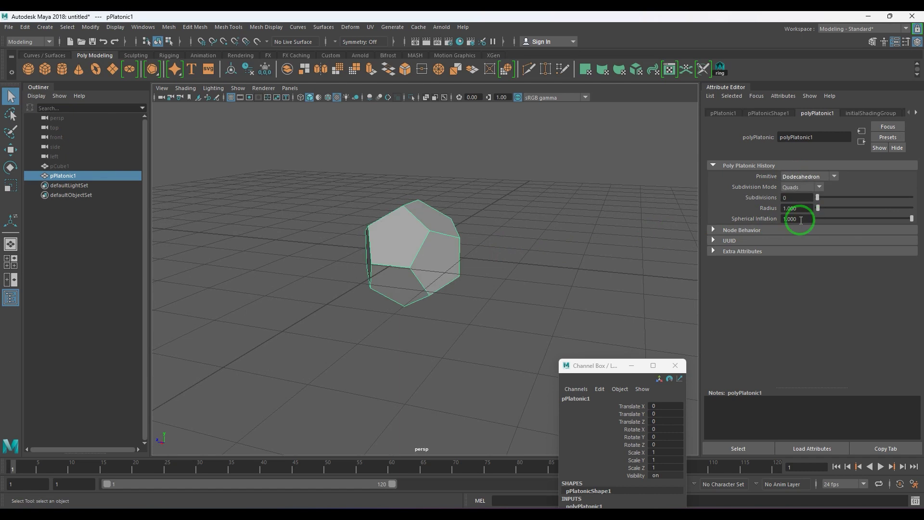
click(796, 179)
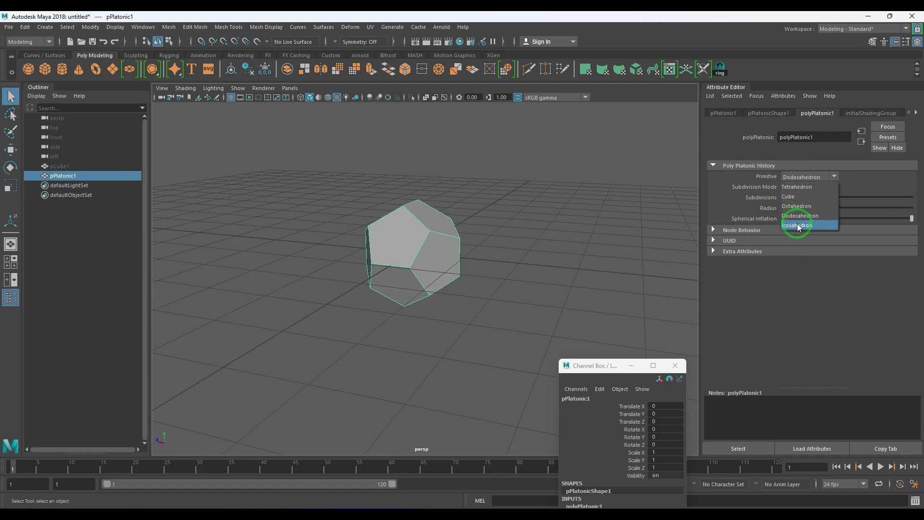
click(797, 224)
click(418, 255)
alt+drag(418, 255, 491, 250)
- Set the primitive to Dodecahedron, try 2 subdivisions in Quads mode, and return the subdivisions to 0
click(797, 176)
click(803, 216)
alt+drag(337, 294, 501, 252)
drag(821, 198, 847, 203)
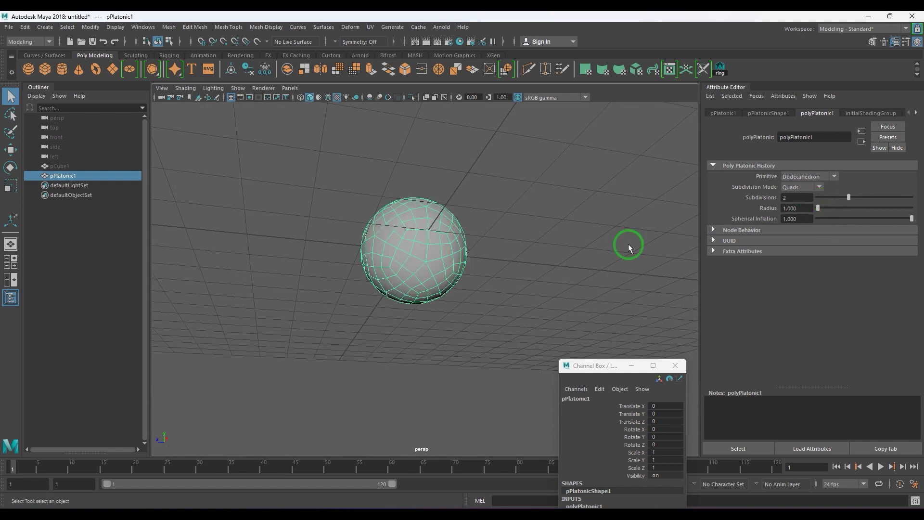
alt+drag(583, 244, 561, 255)
drag(849, 198, 755, 200)
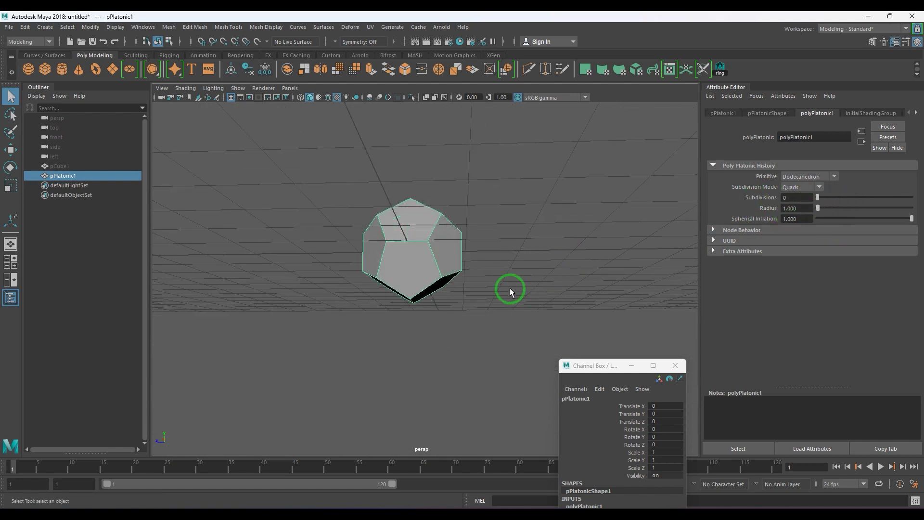
alt+drag(488, 299, 409, 265)
- Examine the dodecahedron's pentagonal faces by selecting several around the solid, and return to object mode
right_drag(452, 246, 449, 279)
click(406, 264)
alt+drag(337, 287, 435, 274)
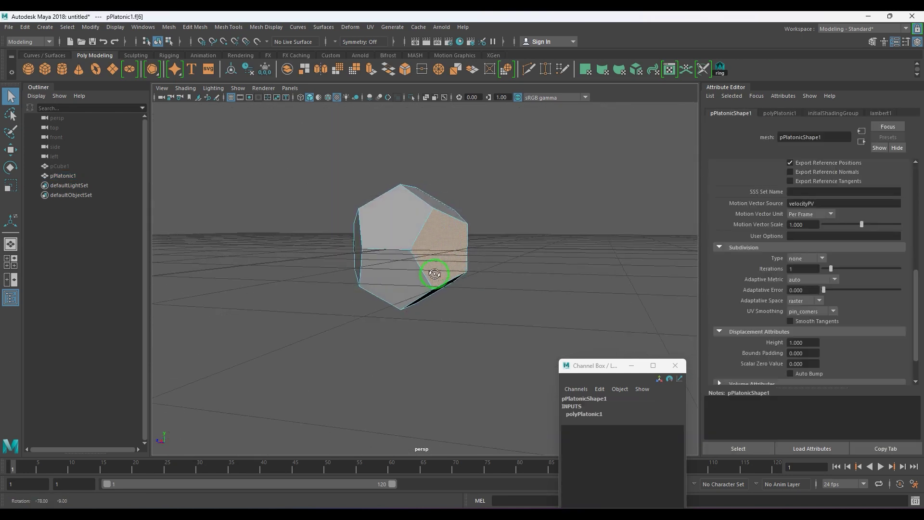
shift+click(408, 270)
shift+click(399, 234)
alt+drag(338, 270, 469, 273)
shift+click(425, 258)
alt+drag(343, 245, 443, 251)
shift+click(443, 251)
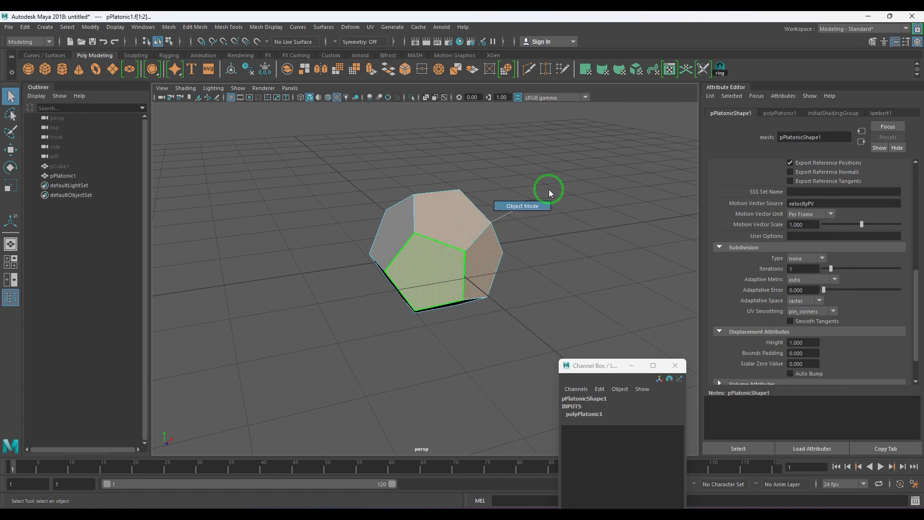
right_drag(456, 286, 555, 189)
- Set the dodecahedron's subdivision mode to Triangles, with 3 subdivisions, a radius of 1.032 and a spherical inflation of 1
drag(822, 205, 833, 198)
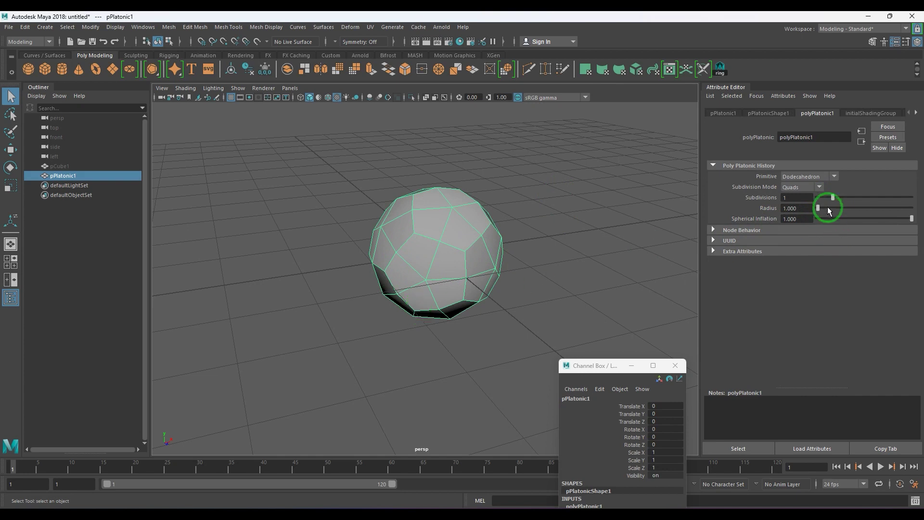
click(820, 188)
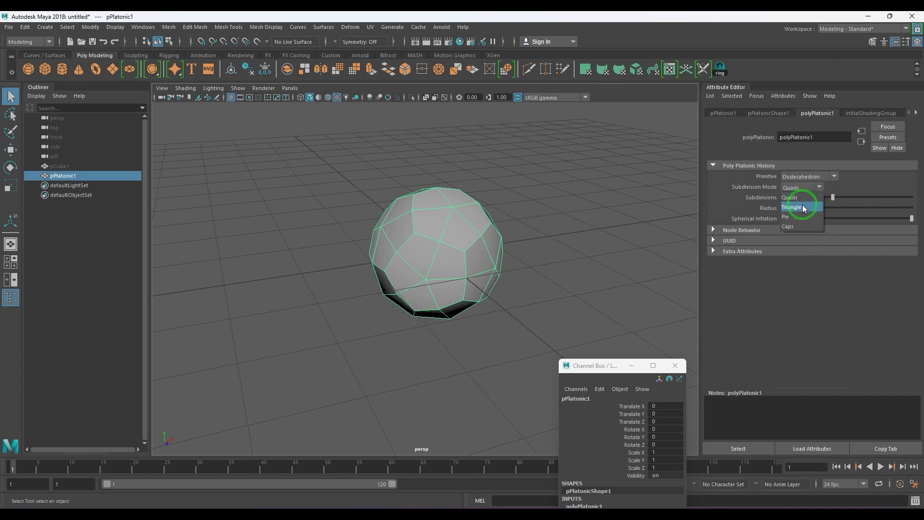
click(809, 198)
mouse_move(821, 198)
mouse_down()
mouse_move(812, 201)
mouse_move(817, 214)
mouse_up()
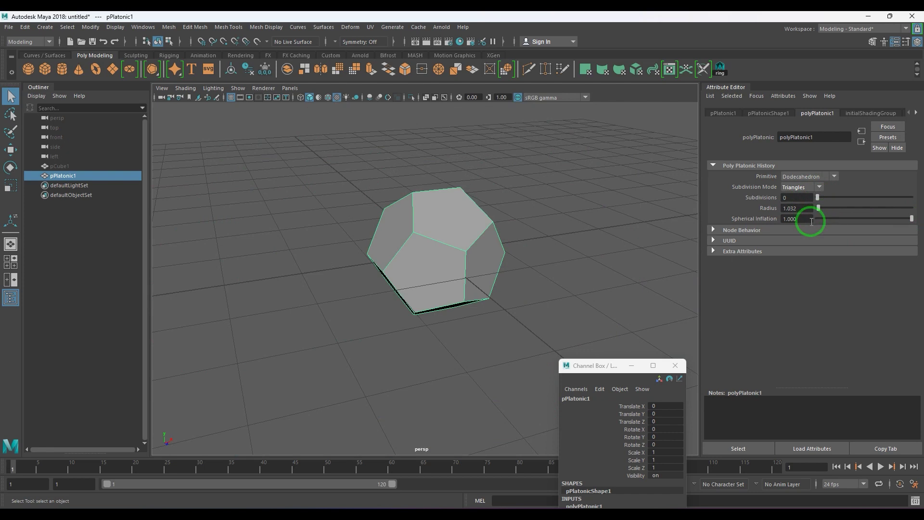
drag(827, 197, 730, 224)
drag(838, 218, 912, 219)
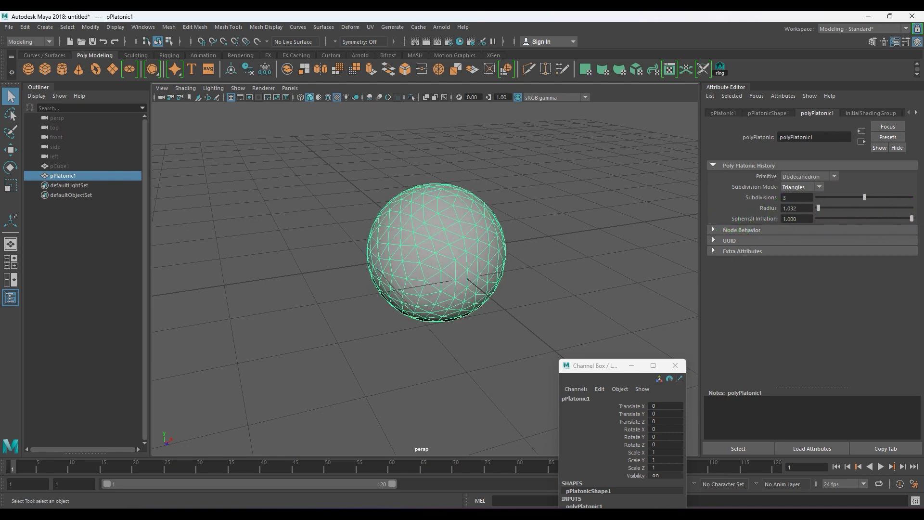
- Change the primitive to Icosahedron with 6 subdivisions and a spherical inflation of 1
click(813, 177)
click(806, 225)
drag(864, 197, 786, 199)
drag(859, 219, 916, 218)
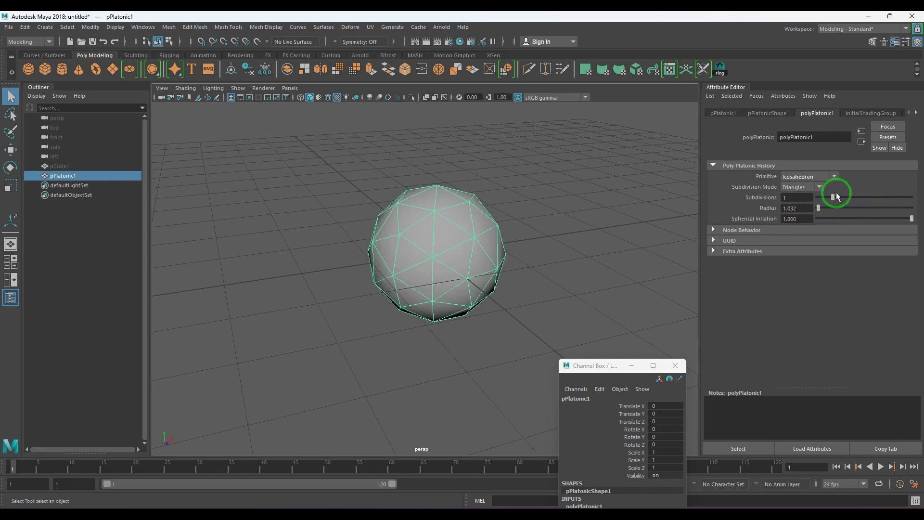
drag(835, 197, 910, 200)
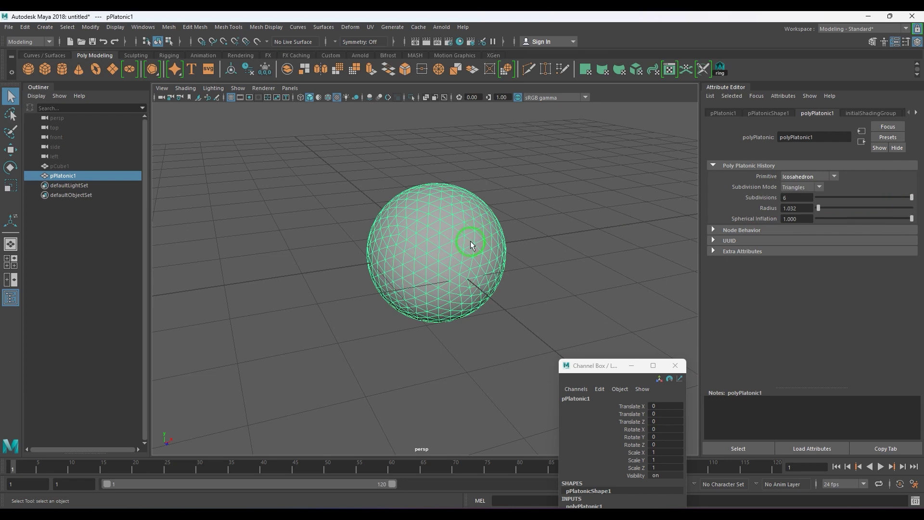
- Examine the sphere's triangle pattern closely by selecting a few adjacent faces and a single edge
scroll(463, 255, up, 5)
alt+drag(424, 258, 434, 266)
scroll(434, 266, up, 2)
key(F11)
click(436, 197)
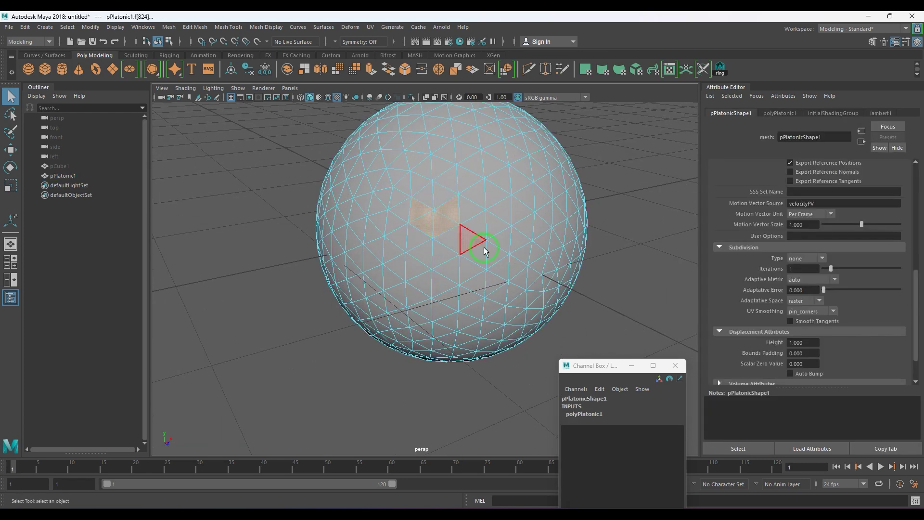
click(438, 196)
shift+click(445, 206)
alt+drag(446, 206, 409, 264)
key(w)
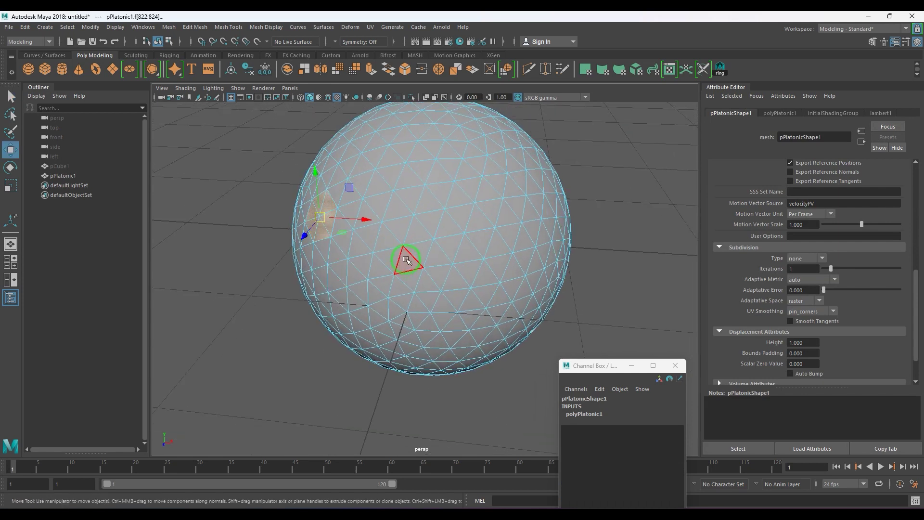
right_drag(382, 306, 383, 260)
click(379, 238)
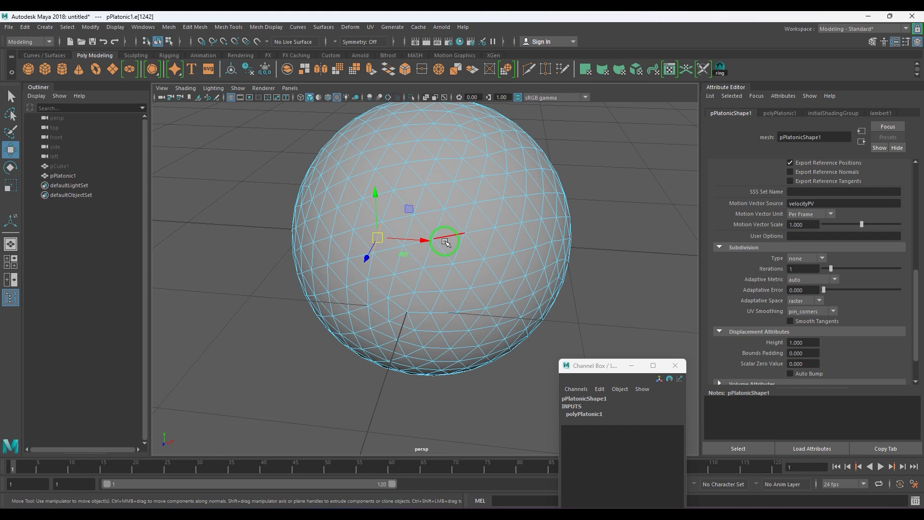
- Try to extrude all faces of the sphere individually with Keep Faces Together off and a local scale of 0.617
right_drag(498, 266, 484, 305)
scroll(449, 253, down, 5)
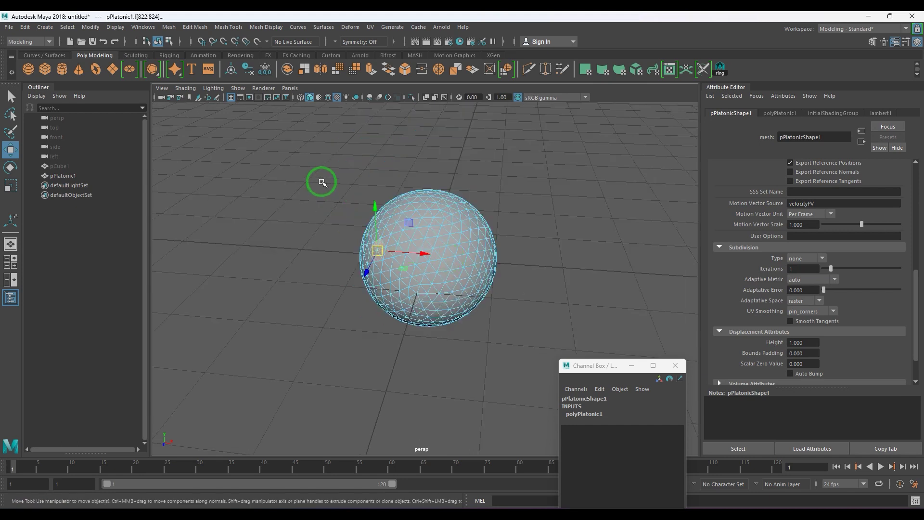
drag(341, 196, 575, 358)
scroll(437, 293, up, 4)
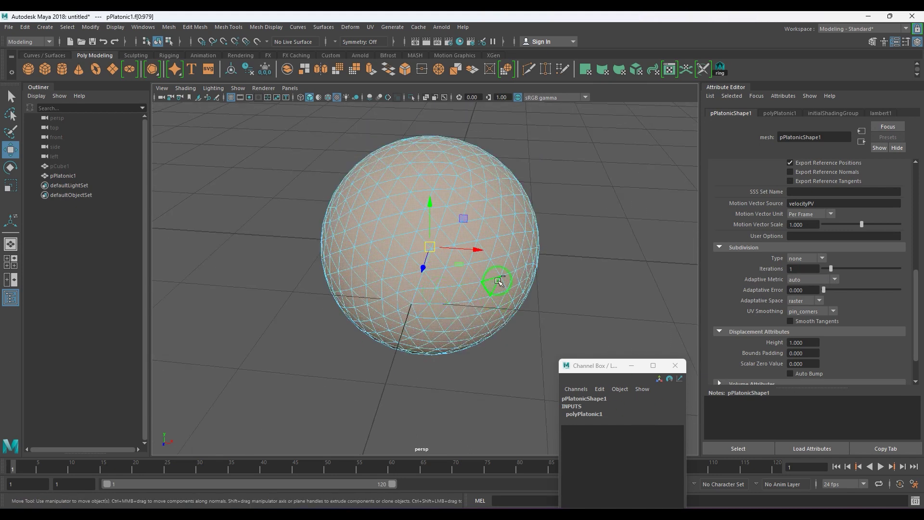
key(ctrl+e)
click(628, 237)
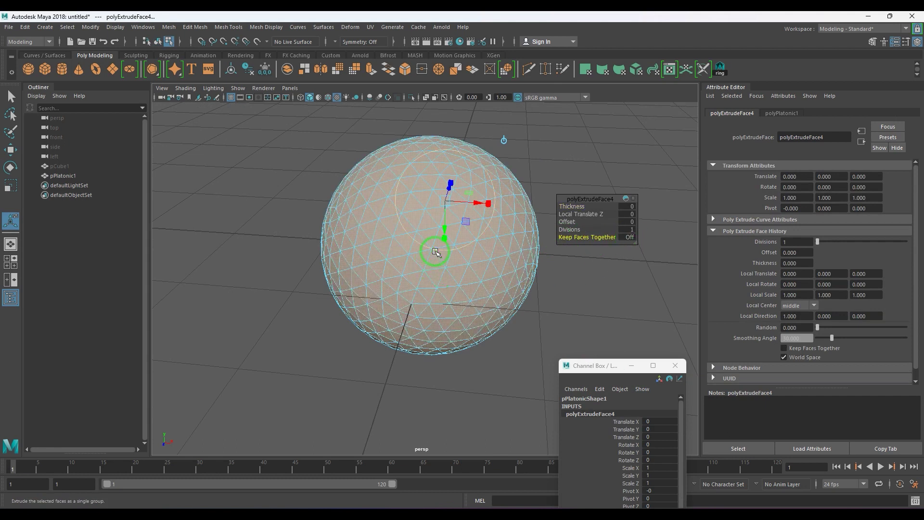
click(444, 239)
drag(445, 200, 429, 228)
alt+drag(412, 294, 451, 290)
scroll(451, 289, up, 2)
scroll(451, 289, up, 2)
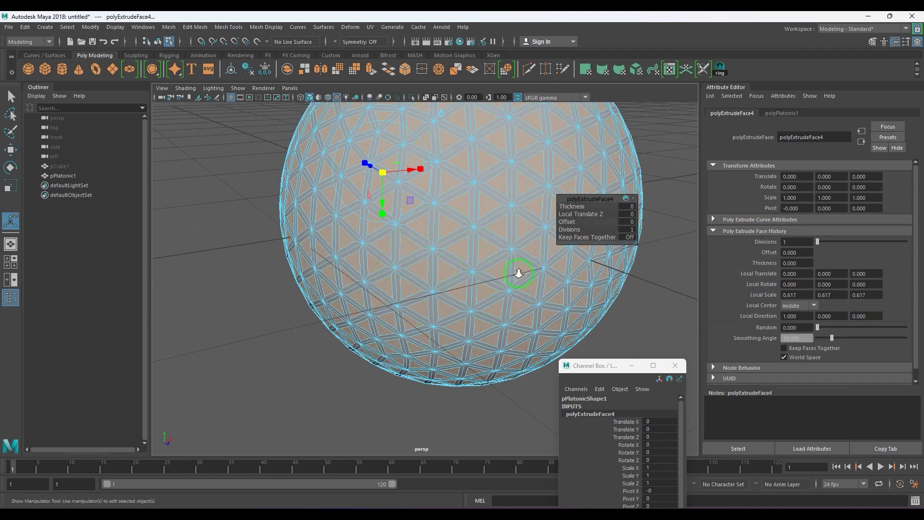
scroll(402, 272, down, 5)
alt+drag(403, 273, 421, 277)
- Undo the extrusion of all faces and reselect the sphere in object mode
key(ctrl+z)
key(ctrl+z)
key(ctrl+z)
key(ctrl+z)
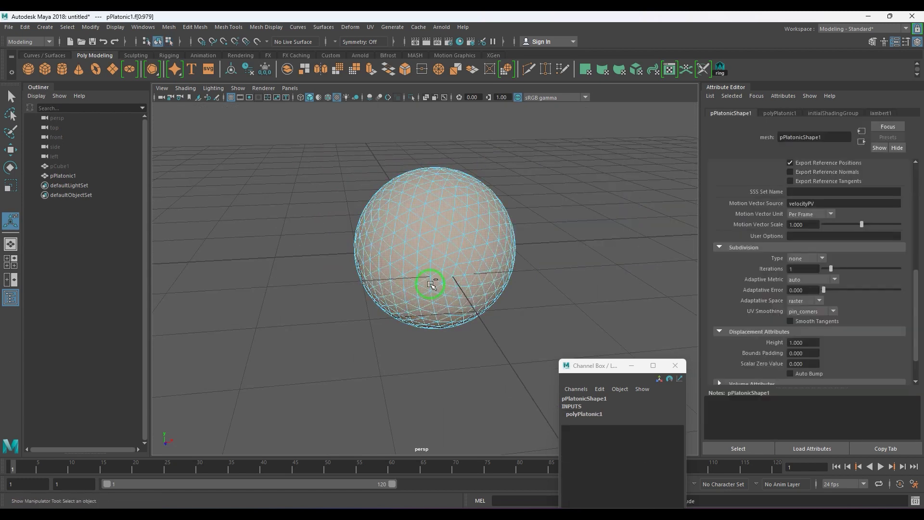
right_drag(431, 284, 465, 258)
click(623, 240)
alt+drag(535, 308, 488, 321)
click(501, 275)
scroll(488, 321, up, 2)
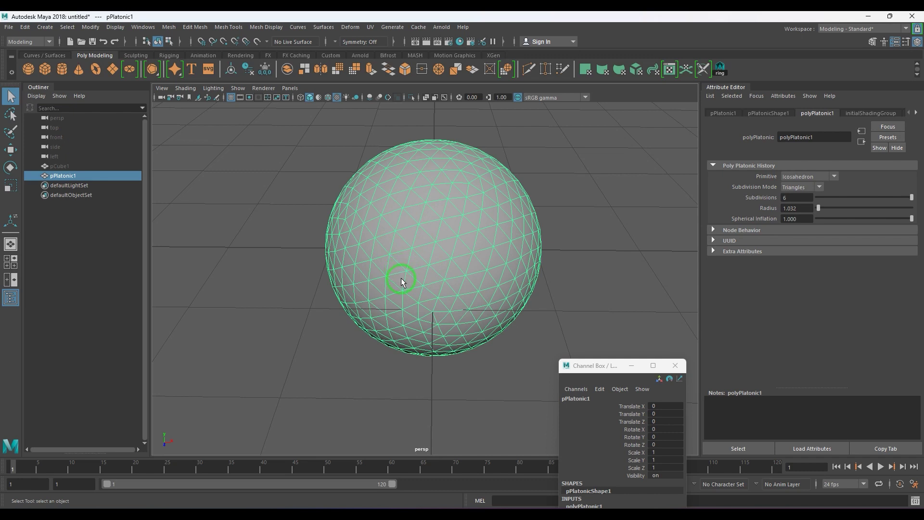
- Undo the selections and attribute changes back to the icosahedron with 0 subdivisions and 0 spherical inflation
key(ctrl+z)
key(ctrl+z)
key(ctrl+z)
key(ctrl+z)
key(ctrl+z)
key(ctrl+z)
key(ctrl+z)
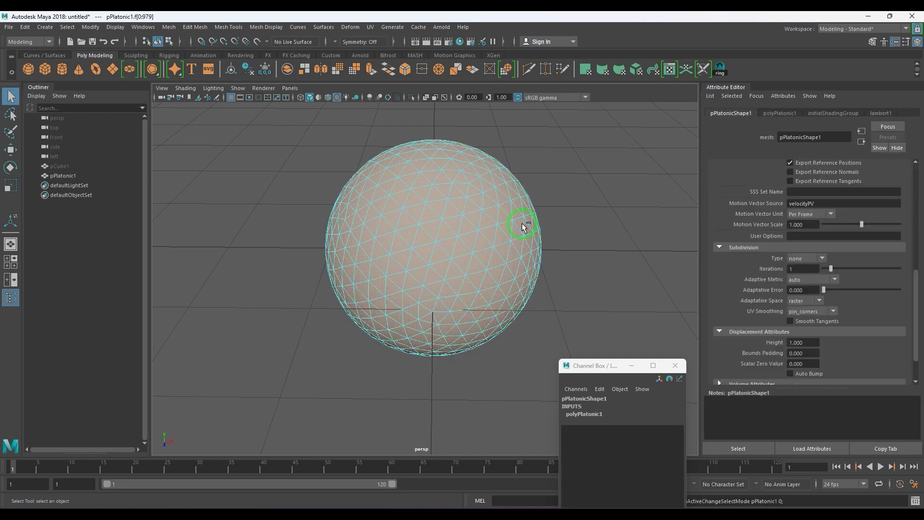
key(ctrl+F11)
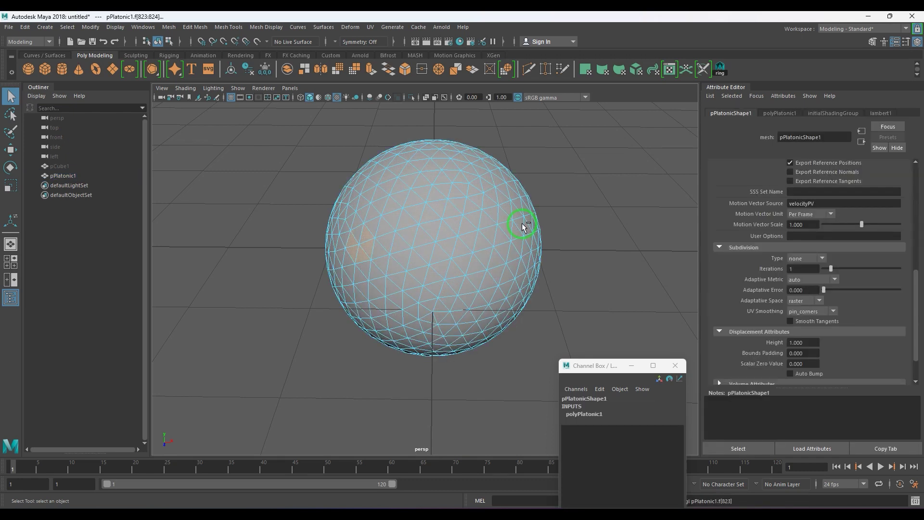
key(ctrl+z)
key(ctrl+z)
key(ctrl+z)
key(ctrl+z)
key(ctrl+z)
key(ctrl+z)
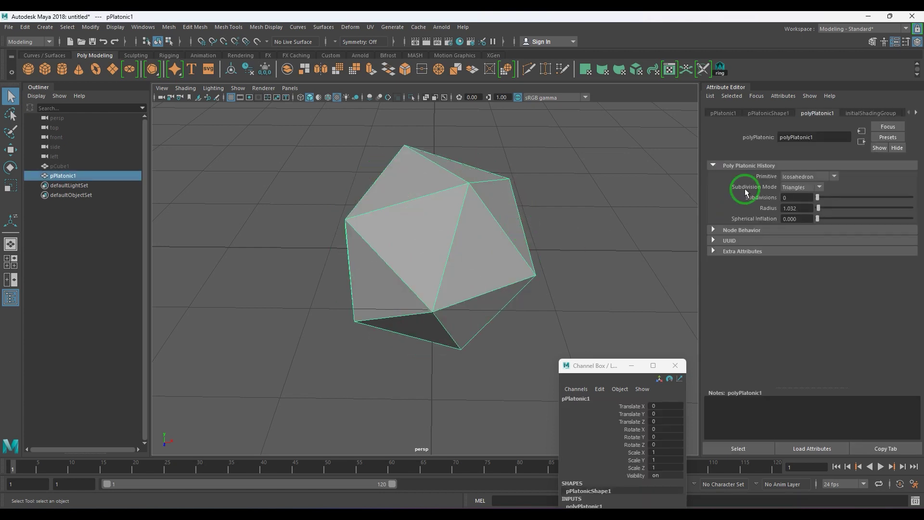
- Set the icosahedron's spherical inflation to 1 and raise its subdivisions to 6
drag(820, 198, 909, 218)
drag(833, 199, 847, 201)
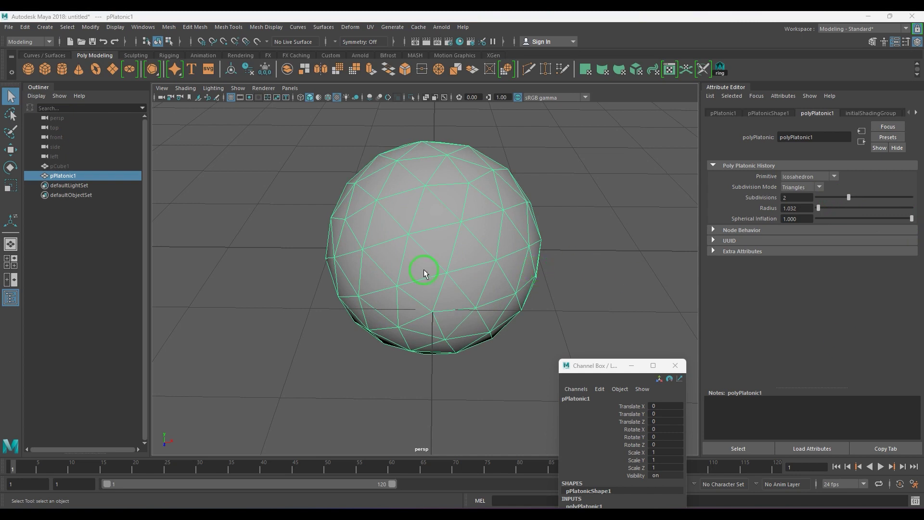
alt+drag(419, 268, 502, 261)
drag(848, 198, 895, 198)
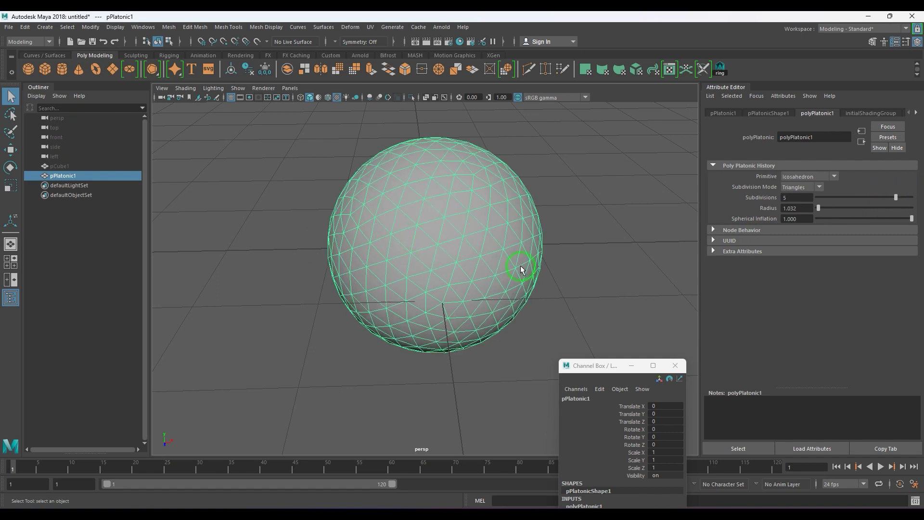
drag(896, 197, 910, 197)
alt+drag(446, 231, 445, 229)
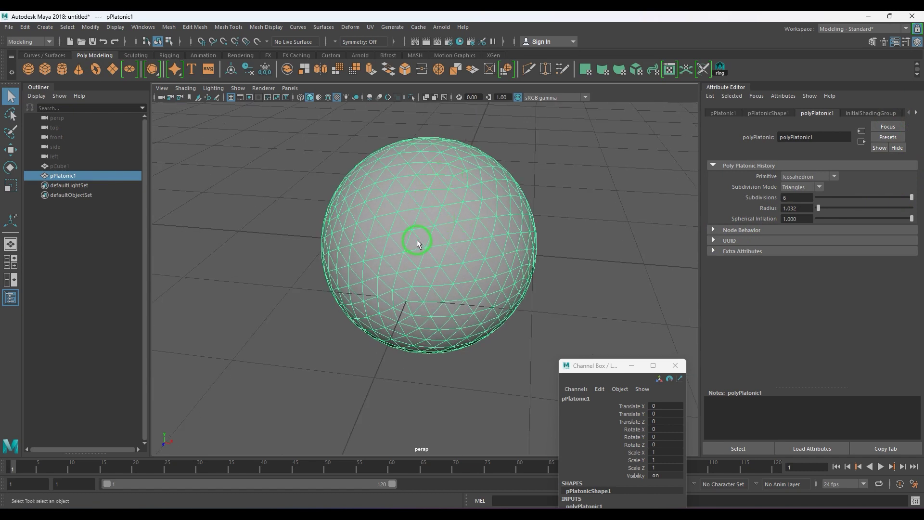
- Try to select individual edges around vertices across the densely subdivided icosahedron, with the viewport's colour view transform switched off
right_drag(427, 244, 430, 226)
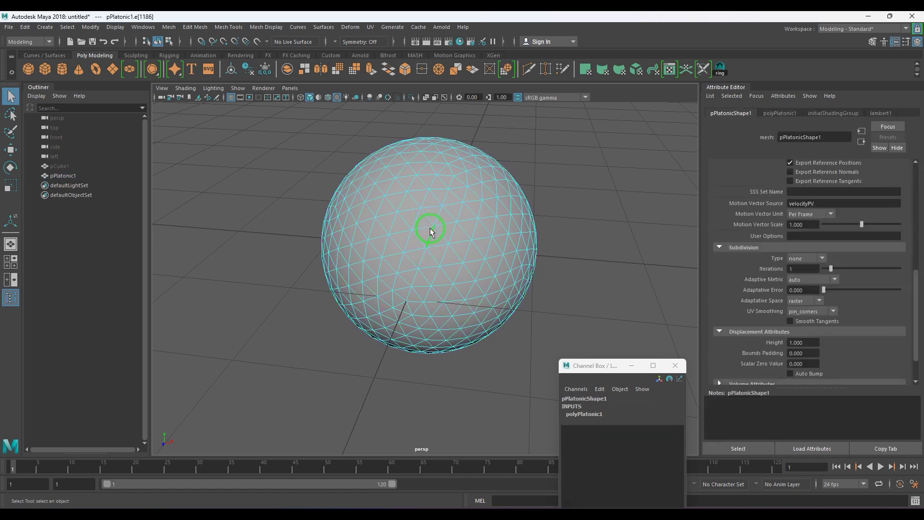
click(444, 251)
shift+click(437, 215)
shift+click(442, 233)
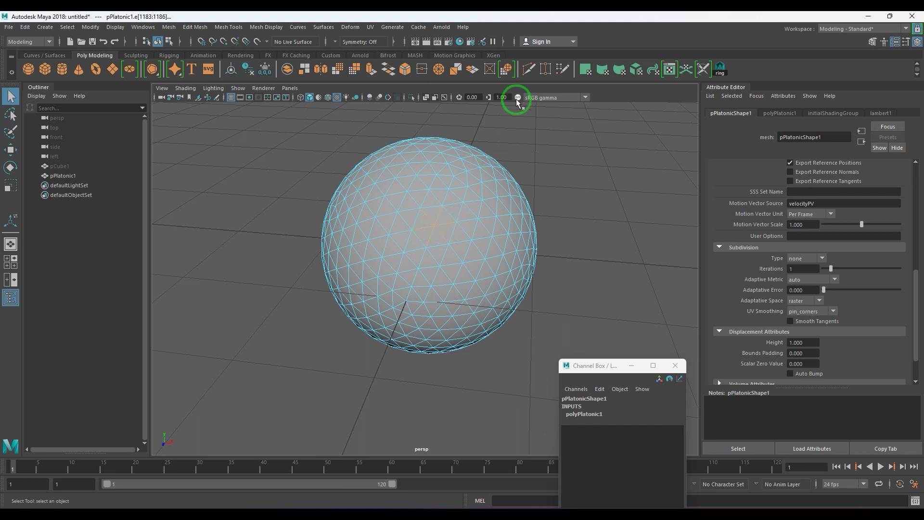
click(519, 97)
shift+click(445, 257)
shift+click(437, 257)
shift+click(432, 266)
shift+click(436, 275)
shift+click(446, 275)
shift+click(454, 265)
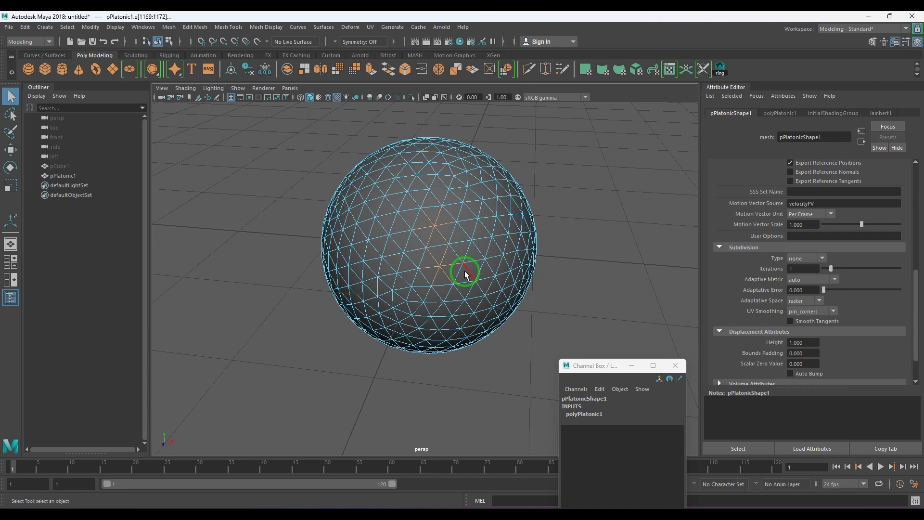
shift+click(461, 264)
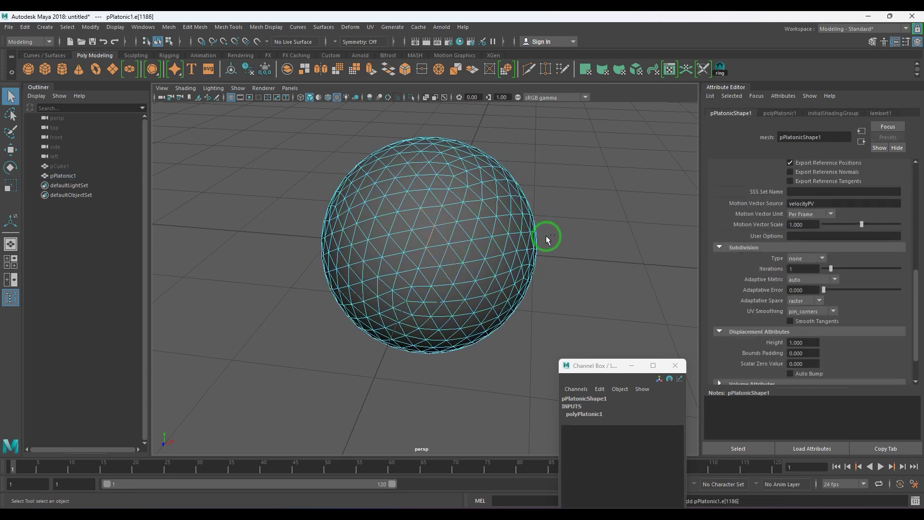
- Undo the edge selections and return the icosahedron to 2 subdivisions in object mode
key(ctrl+z)
key(ctrl+z)
key(ctrl+z)
key(ctrl+z)
key(ctrl+z)
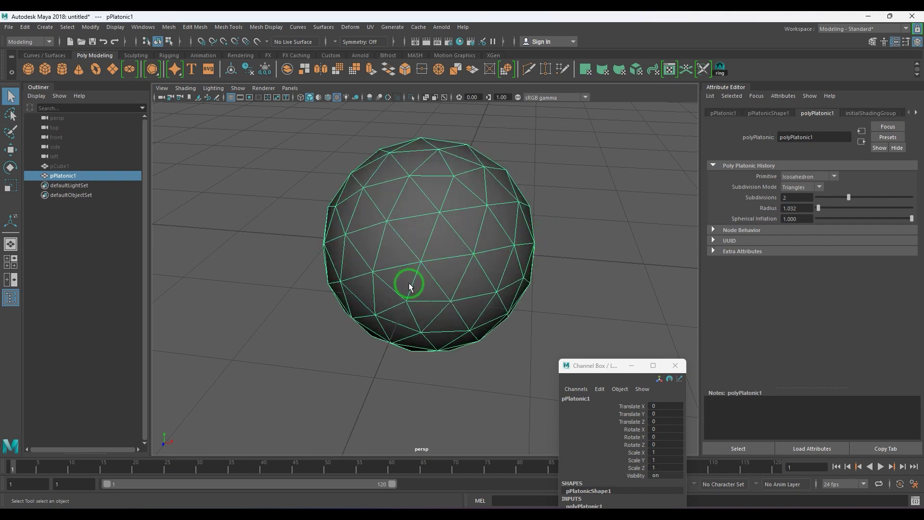
- Select all edges of the icosahedron and save them as a quick select set named Set on the Custom shelf
key(F10)
drag(277, 131, 620, 382)
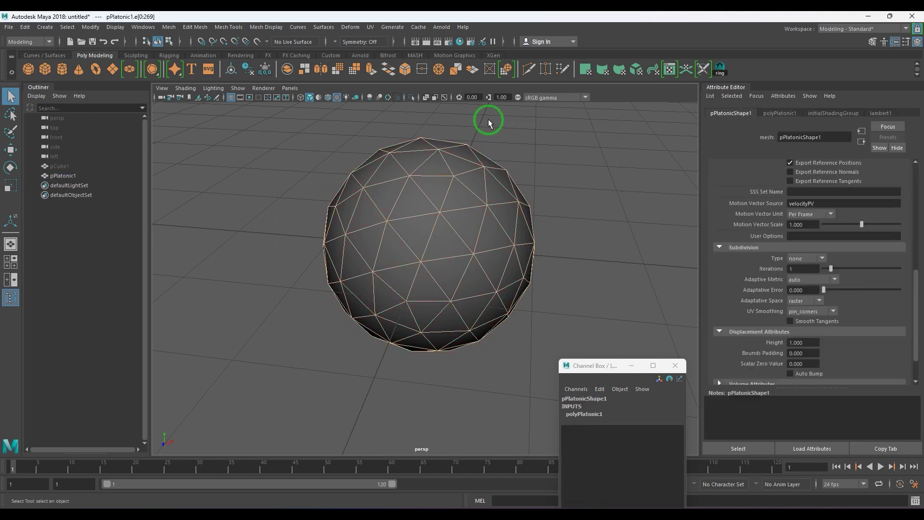
click(331, 55)
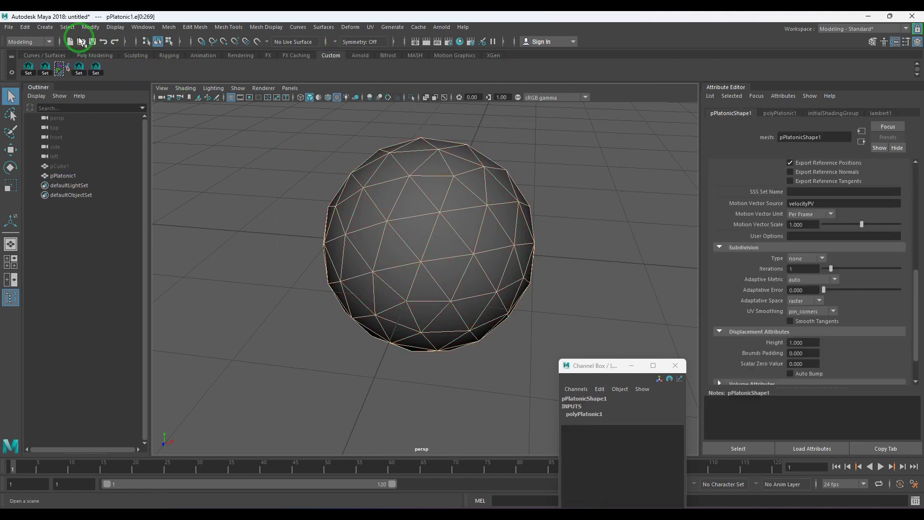
click(45, 27)
mouse_move(112, 222)
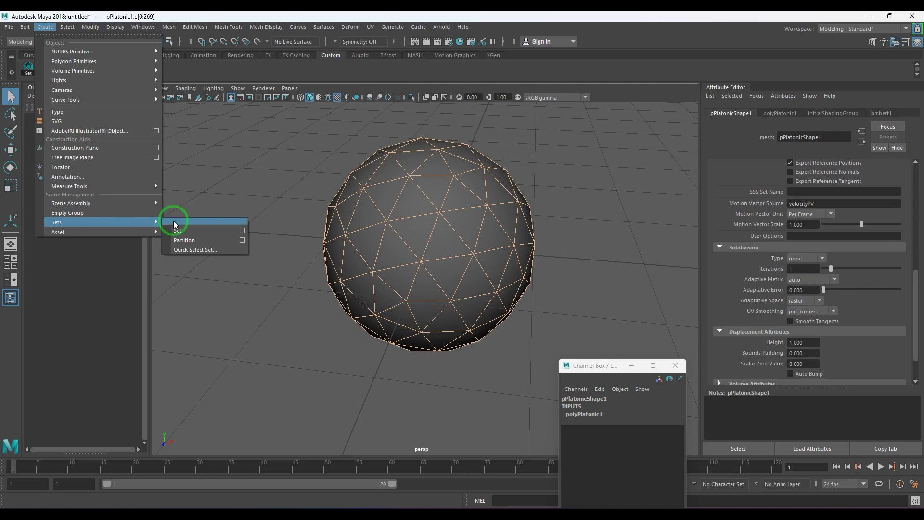
click(202, 250)
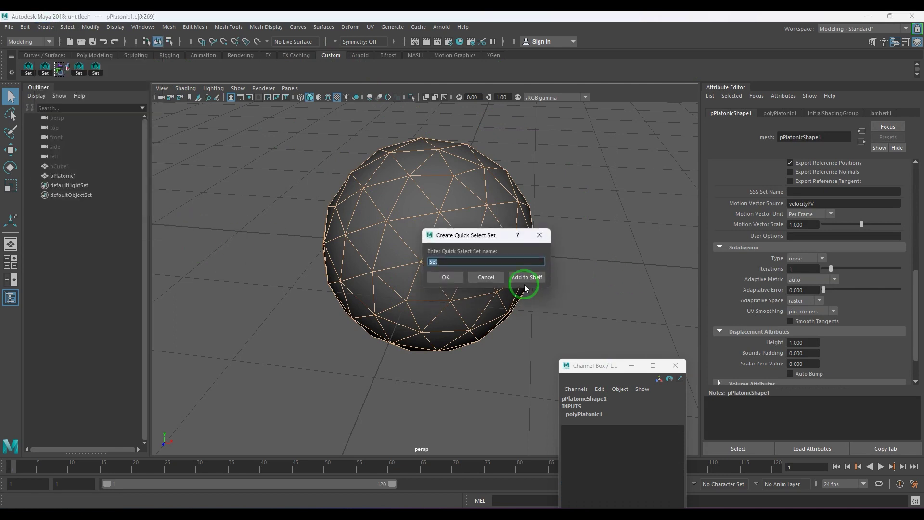
click(521, 278)
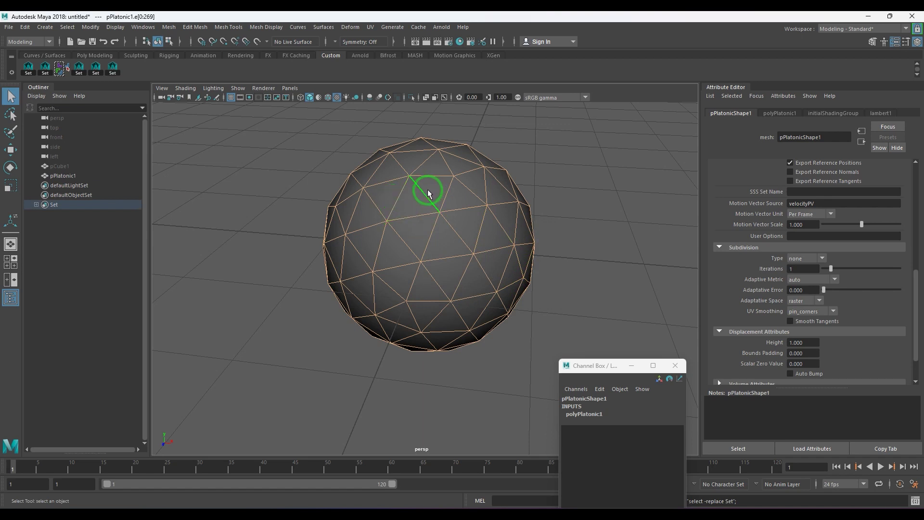
- Test recalling the saved edge set from object mode, and reselect the whole sphere
right_drag(496, 169, 498, 168)
click(624, 178)
click(405, 247)
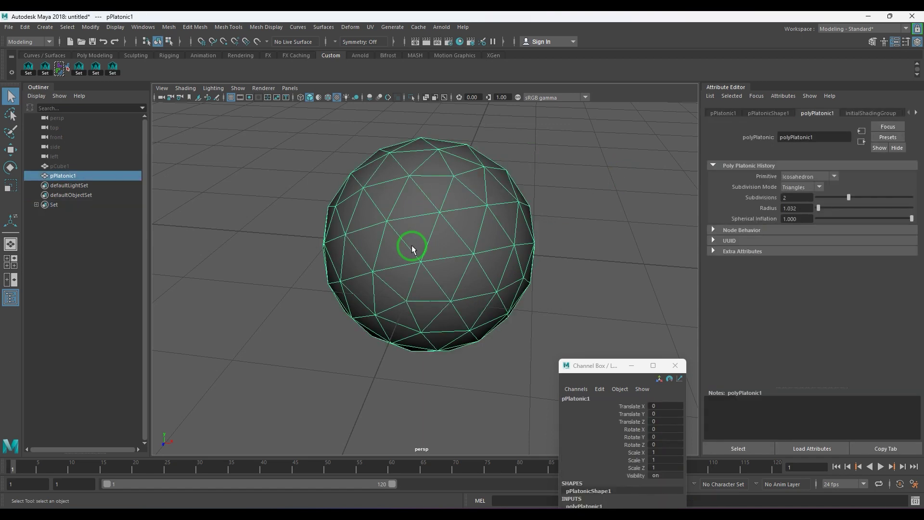
click(114, 72)
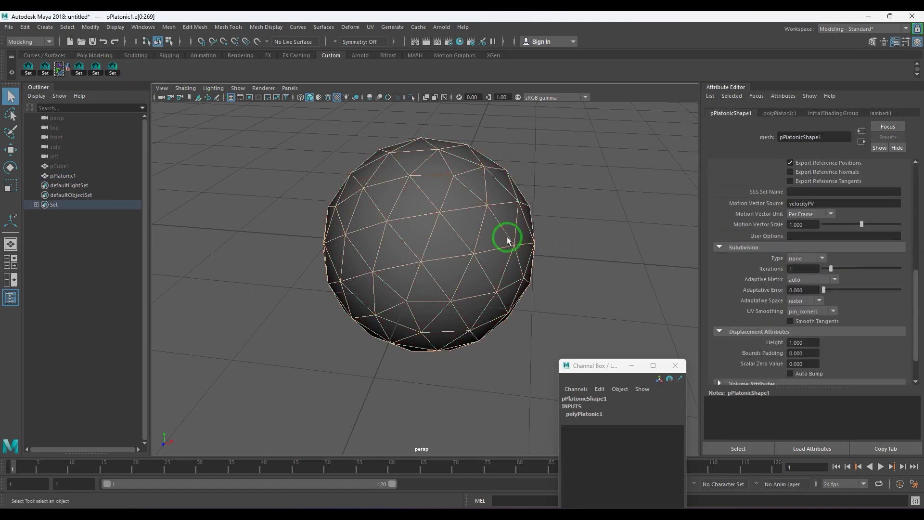
click(418, 219)
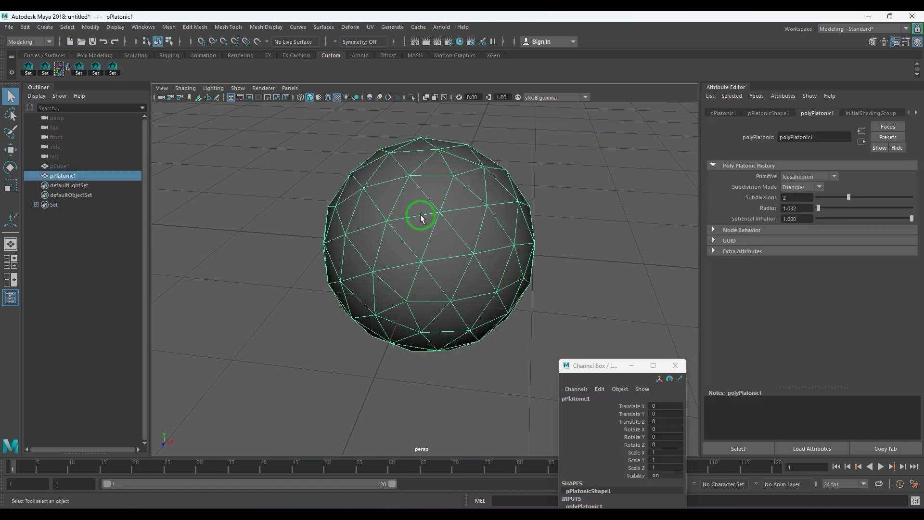
- Smooth the sphere mesh with 1 division and leave the smooth tool
click(170, 28)
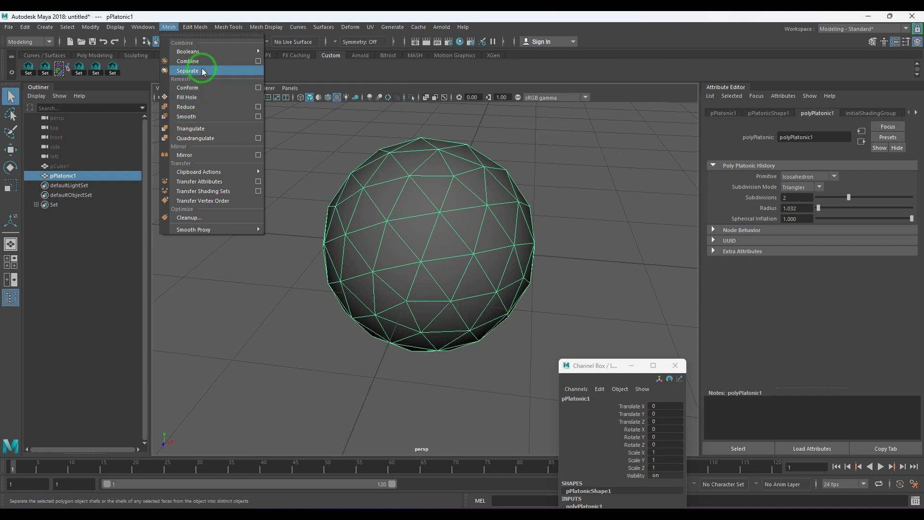
click(201, 117)
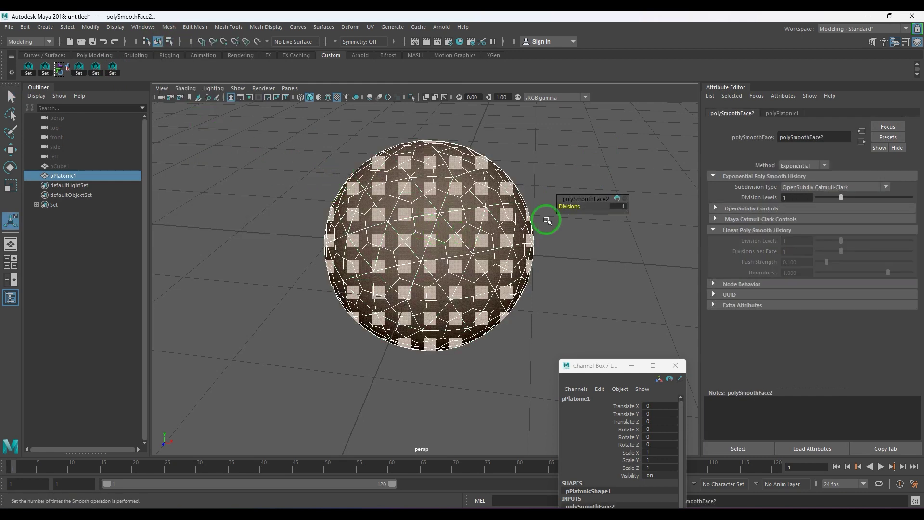
drag(571, 205, 576, 207)
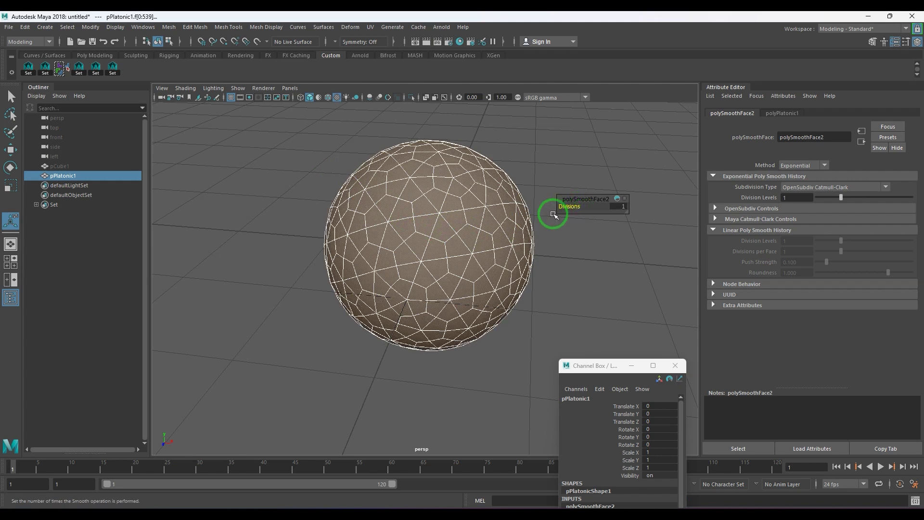
key(q)
click(290, 198)
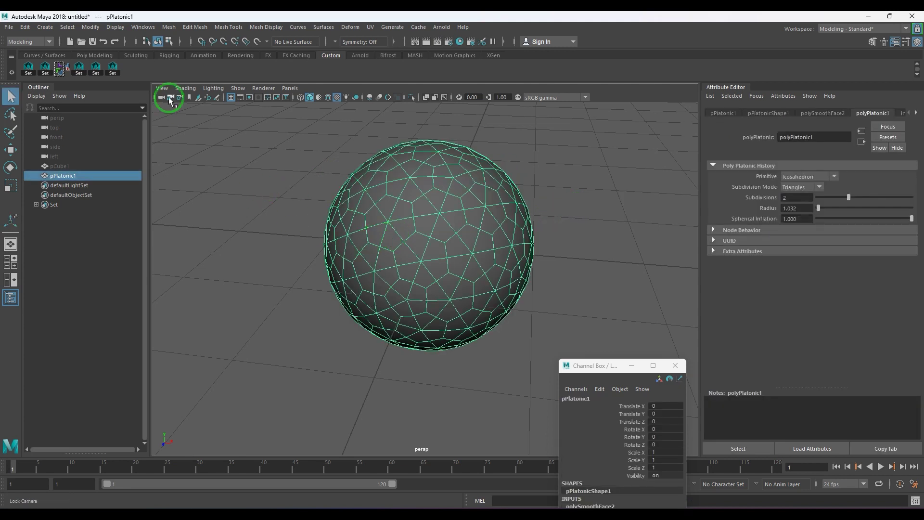
- Recall the saved edge set on the smoothed sphere and delete those original triangle edges to leave hexagonal cells
click(115, 69)
click(370, 184)
right_drag(424, 187, 419, 155)
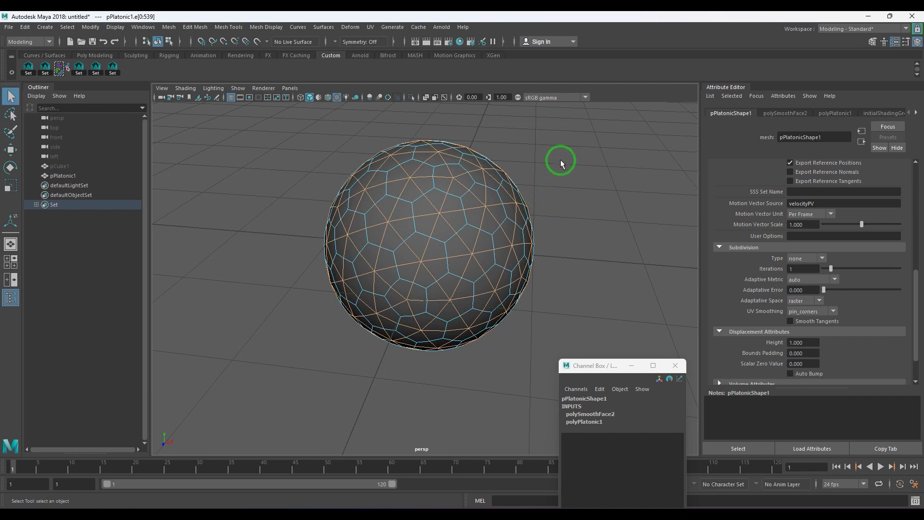
shift+right_drag(562, 163, 499, 177)
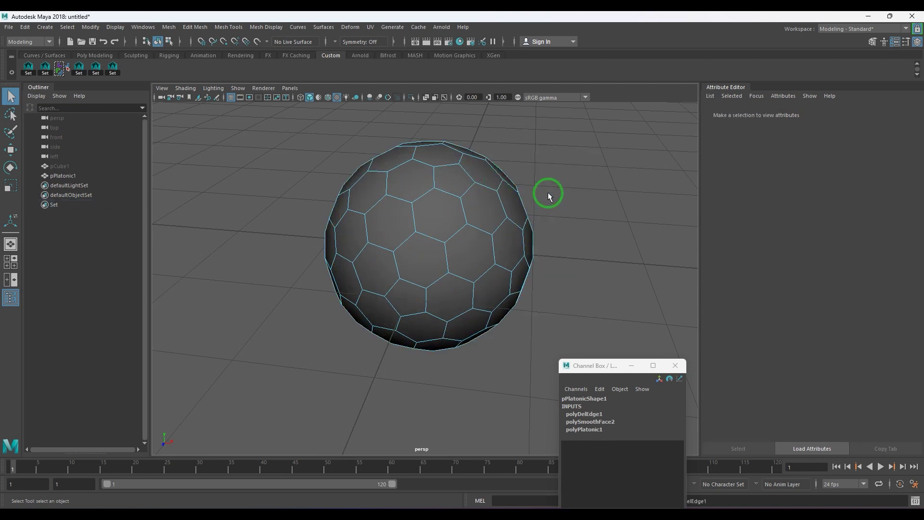
alt+drag(551, 193, 403, 200)
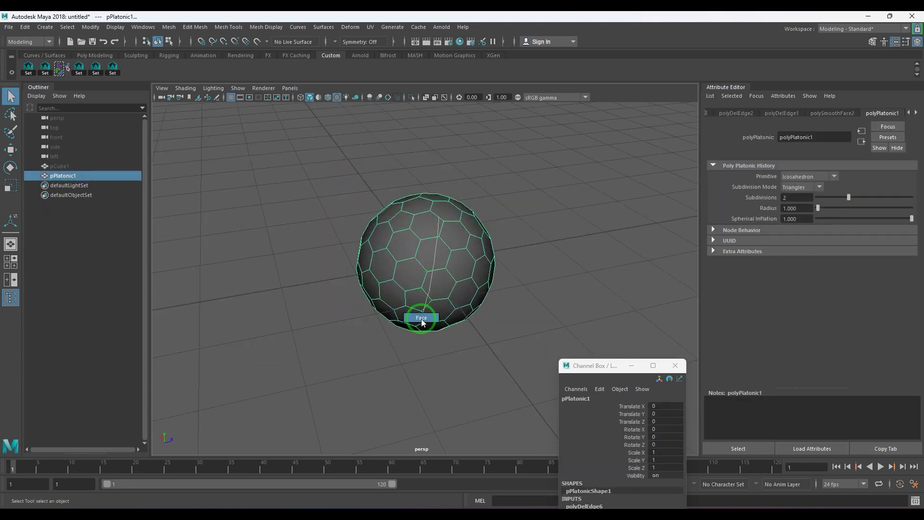
- Extrude all faces individually with Keep Faces Together off, a local scale of 0.833 and a local Z translate of 0.006
drag(295, 140, 395, 281)
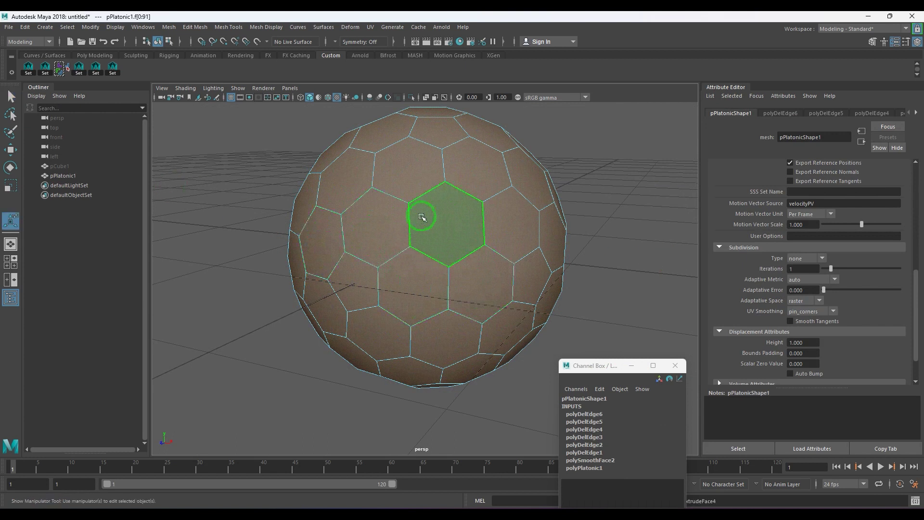
key(ctrl+e)
click(631, 237)
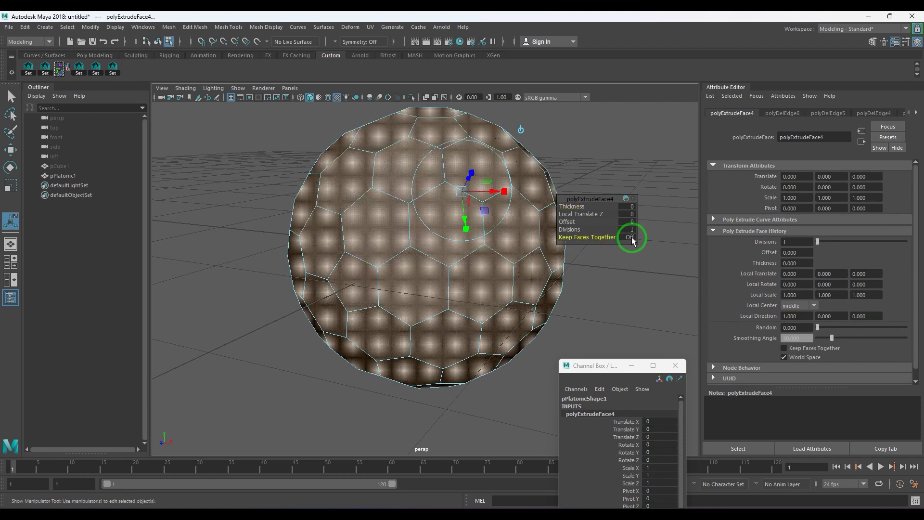
alt+drag(409, 276, 475, 267)
alt+middle_drag(497, 247, 369, 292)
scroll(369, 293, up, 2)
alt+drag(370, 292, 175, 283)
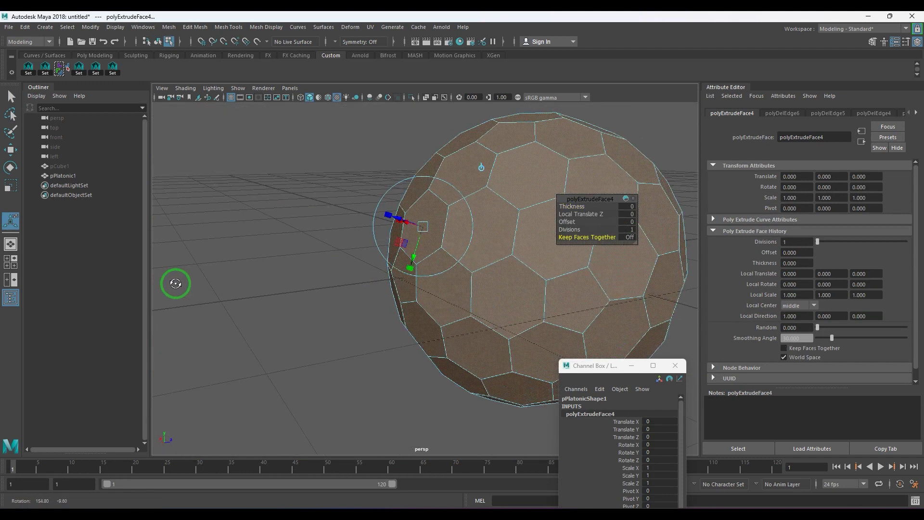
drag(413, 225, 438, 295)
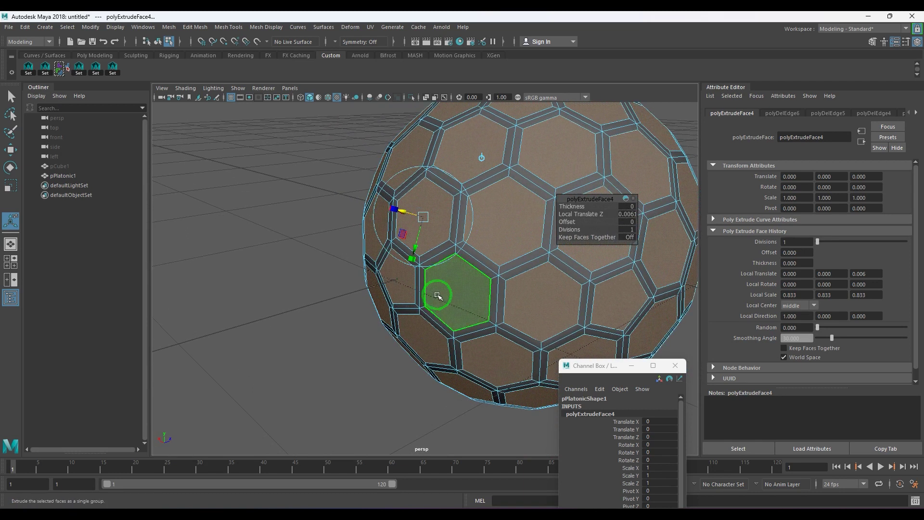
- Extrude the inset faces again and move them inward to start the dimples
key(ctrl+e)
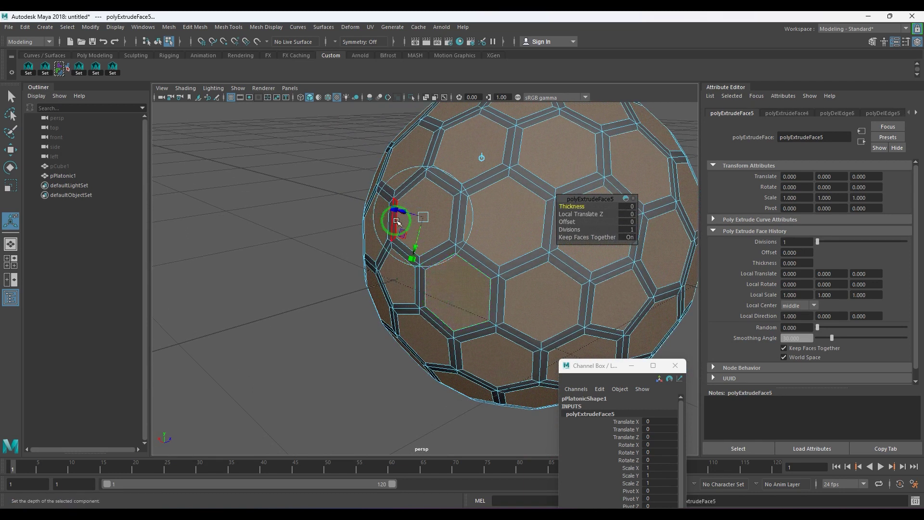
drag(422, 217, 398, 213)
mouse_move(406, 250)
alt+mouse_down()
mouse_move(453, 259)
mouse_move(404, 245)
mouse_move(411, 235)
alt+mouse_up()
- Extrude the dimple floor faces and set their local scale X, Y and Z to 0.001
key(ctrl+e)
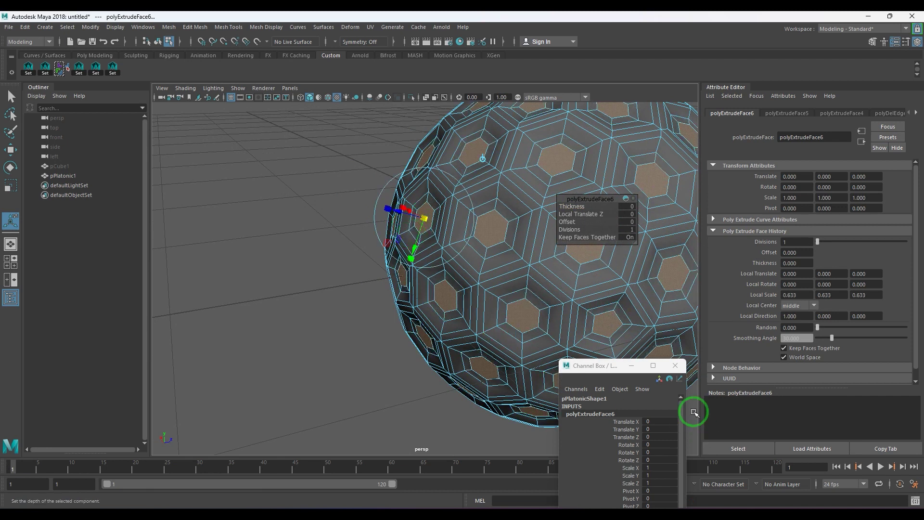
drag(589, 368, 688, 125)
scroll(766, 332, down, 2)
drag(758, 305, 763, 320)
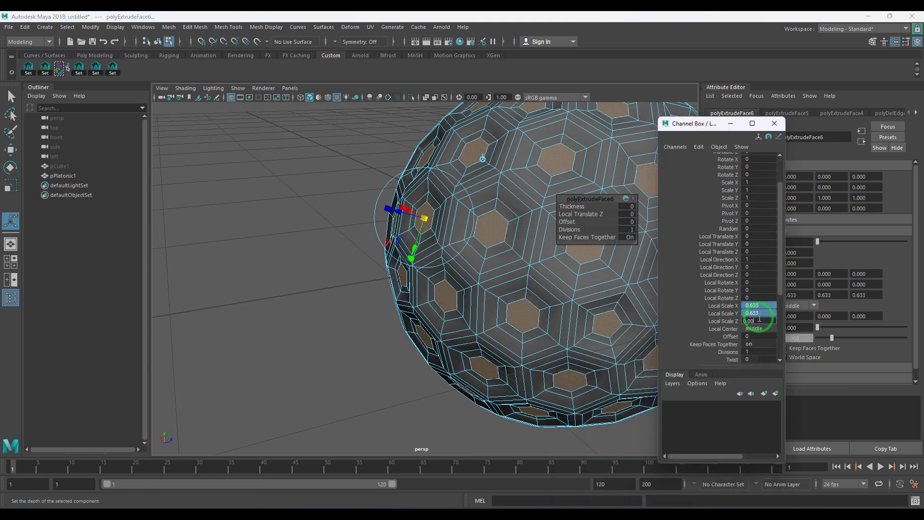
key(Return)
alt+drag(503, 270, 514, 237)
alt+right_drag(513, 237, 557, 360)
alt+right_drag(471, 324, 345, 295)
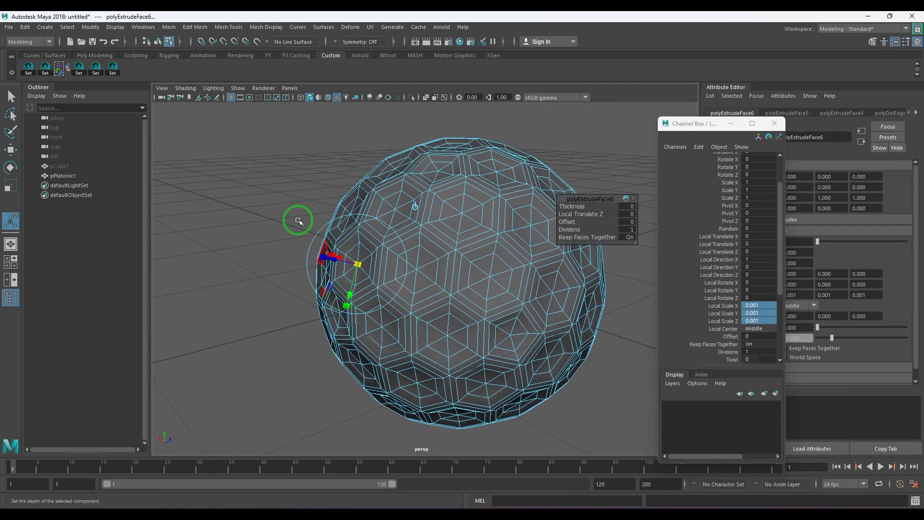
- Convert the collapsed face selection to vertices, merge them with a 0.01 distance threshold, and return to object mode
click(45, 27)
mouse_move(67, 27)
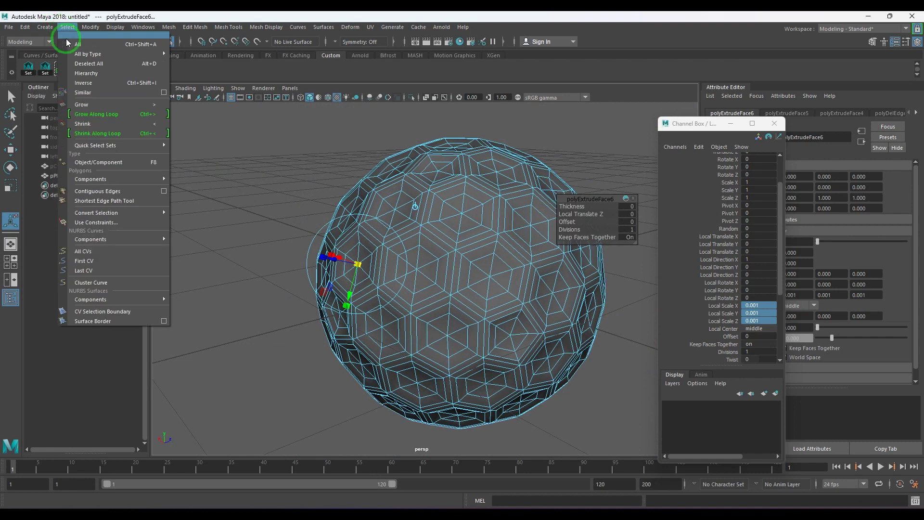
mouse_move(164, 213)
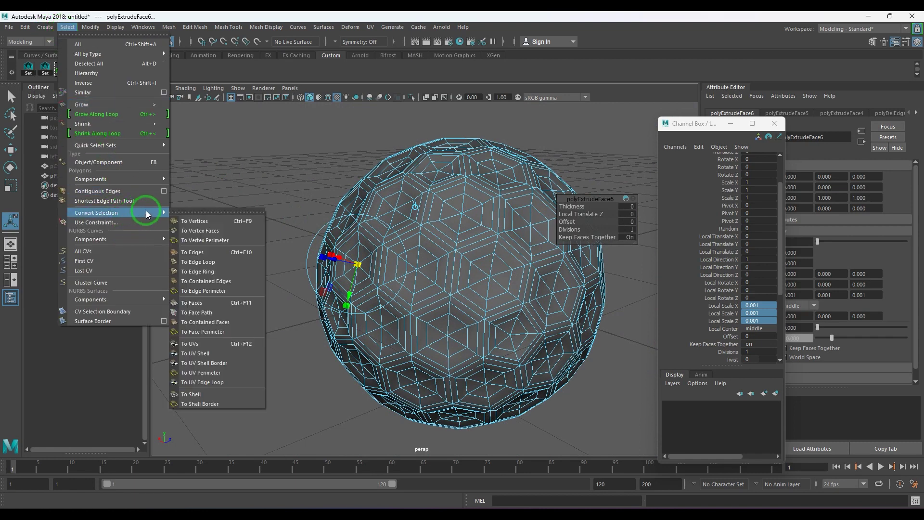
click(198, 221)
shift+right_drag(256, 237, 294, 184)
key(F8)
key(q)
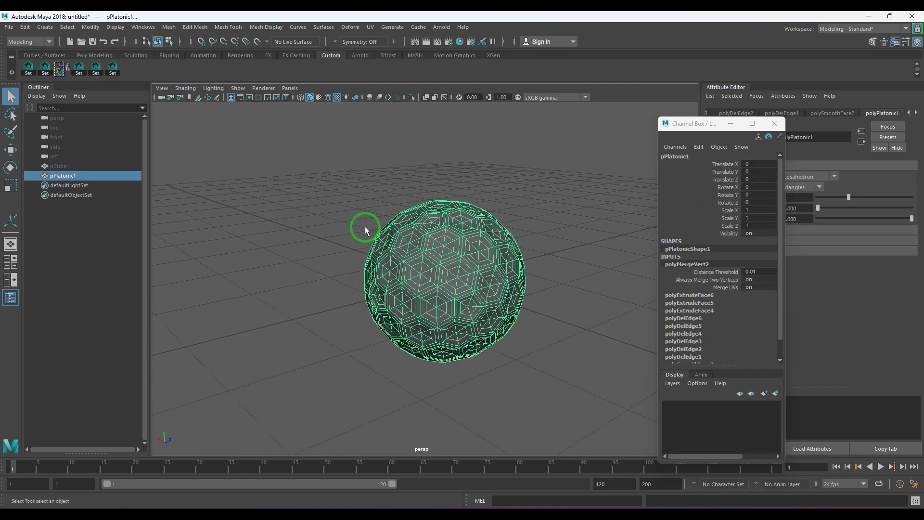
- Check the smoothed ball's topology by toggling wireframe on shaded on and off
click(359, 202)
click(328, 97)
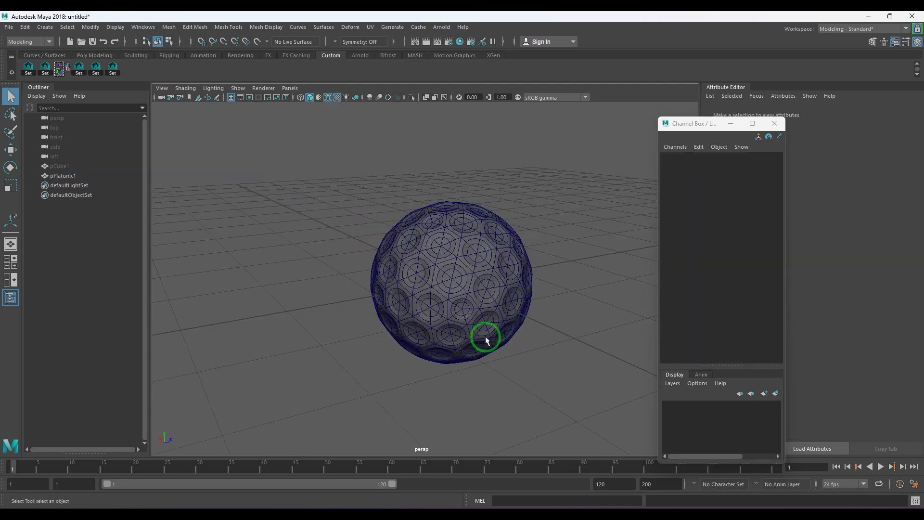
click(326, 98)
- Assign a new Blinn material to the ball and brighten its colour to near white
drag(309, 182, 603, 411)
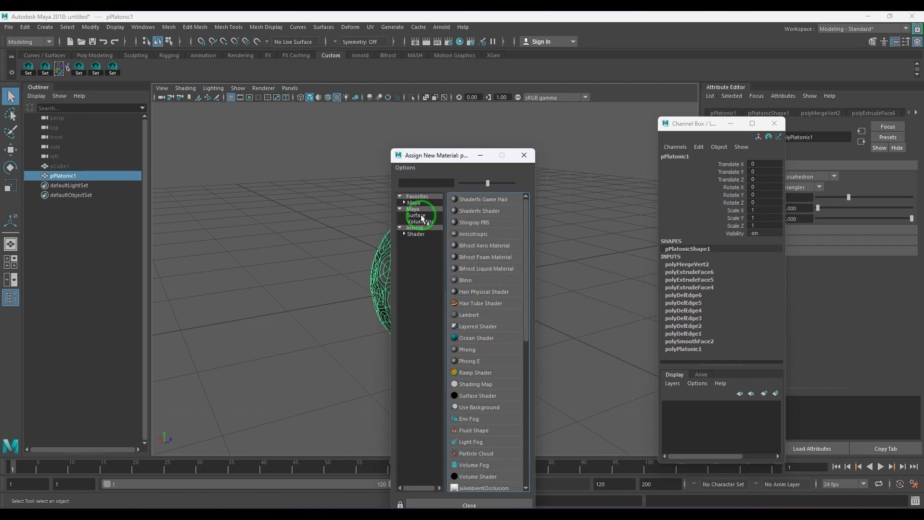
click(478, 277)
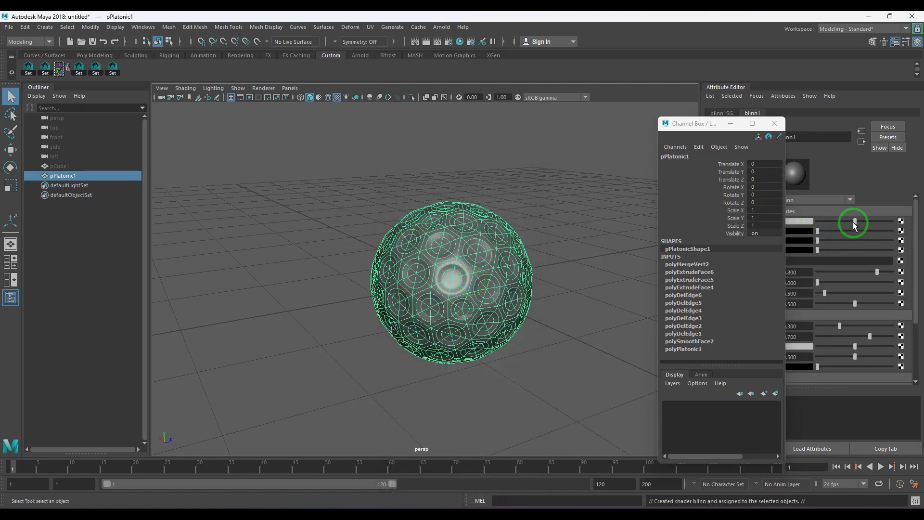
drag(853, 221, 884, 222)
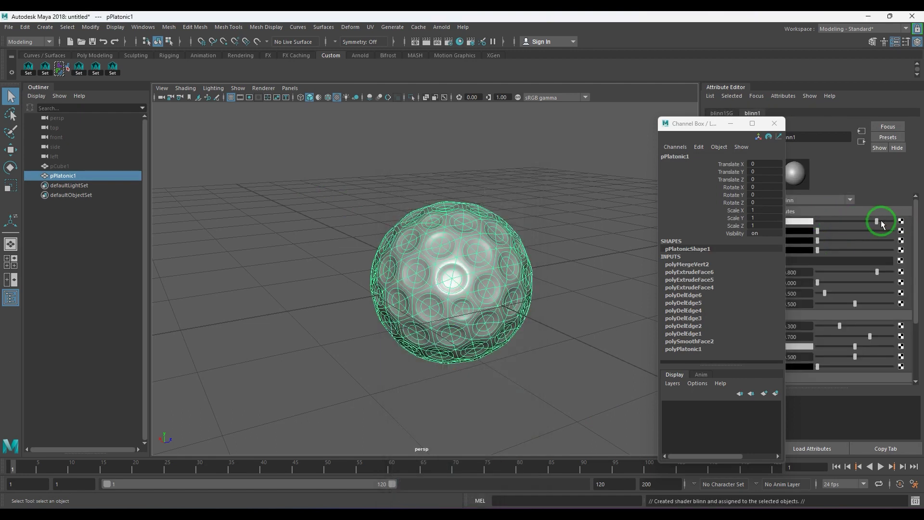
click(585, 259)
alt+drag(570, 258, 479, 313)
alt+drag(396, 315, 371, 315)
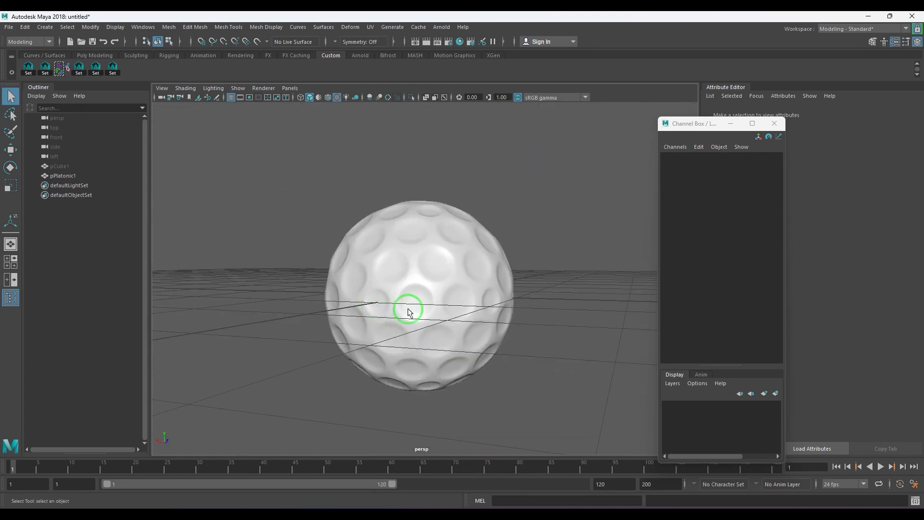
alt+drag(443, 251, 411, 282)
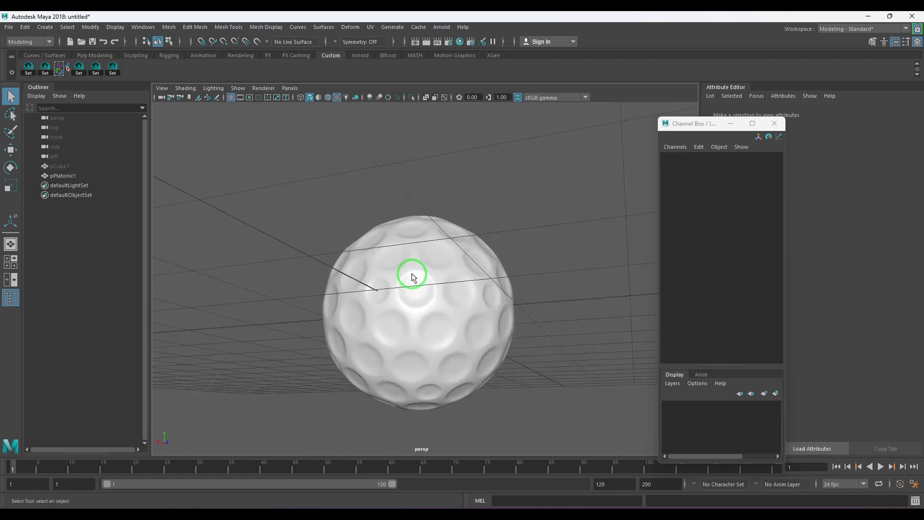